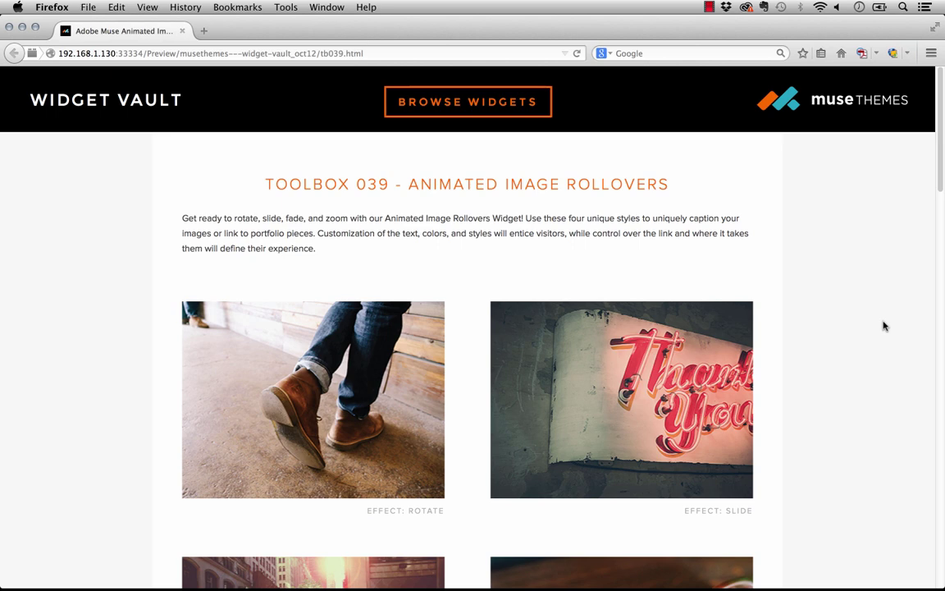
- Scroll through the open page to look over its content before returning to Muse
scroll(832, 305, "down", 2)
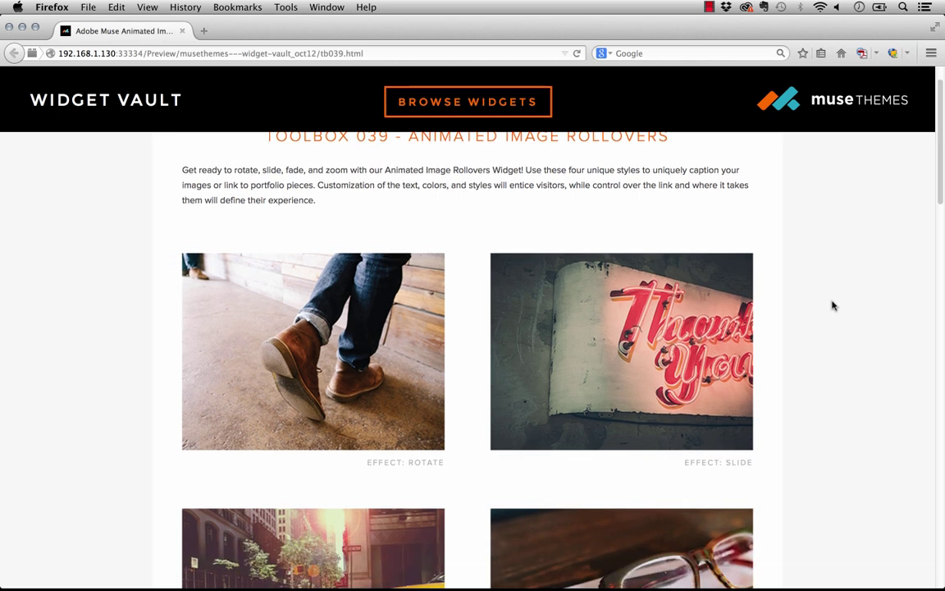
scroll(832, 305, "down", 1)
scroll(833, 305, "down", 4)
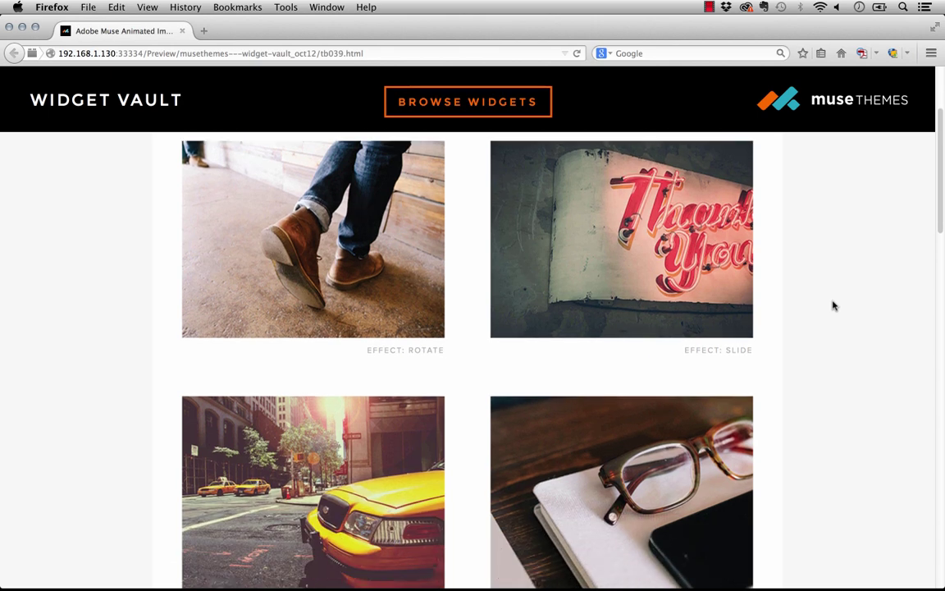
scroll(840, 314, "up", 1)
mouse_move(395, 330)
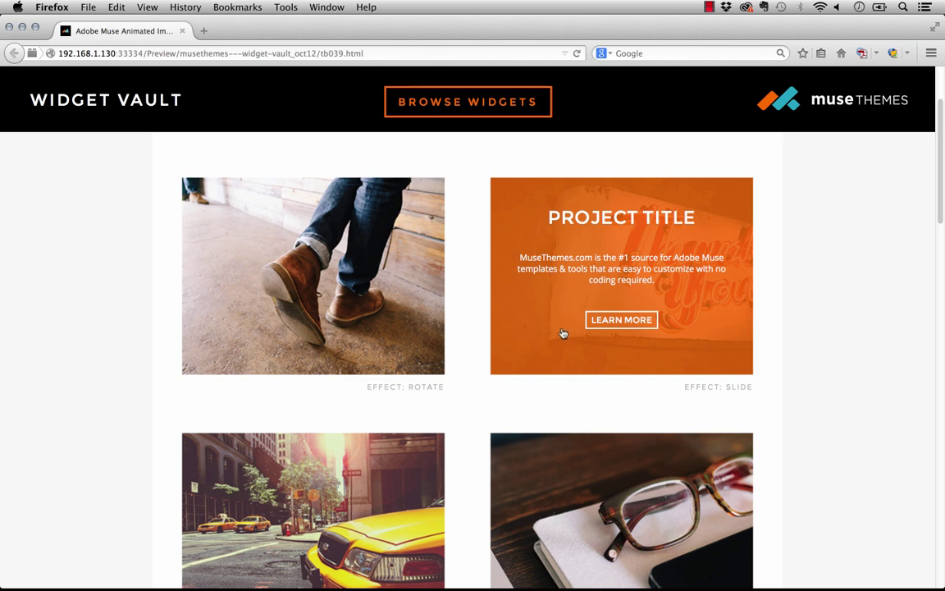
scroll(562, 332, "down", 1)
scroll(554, 308, "down", 1)
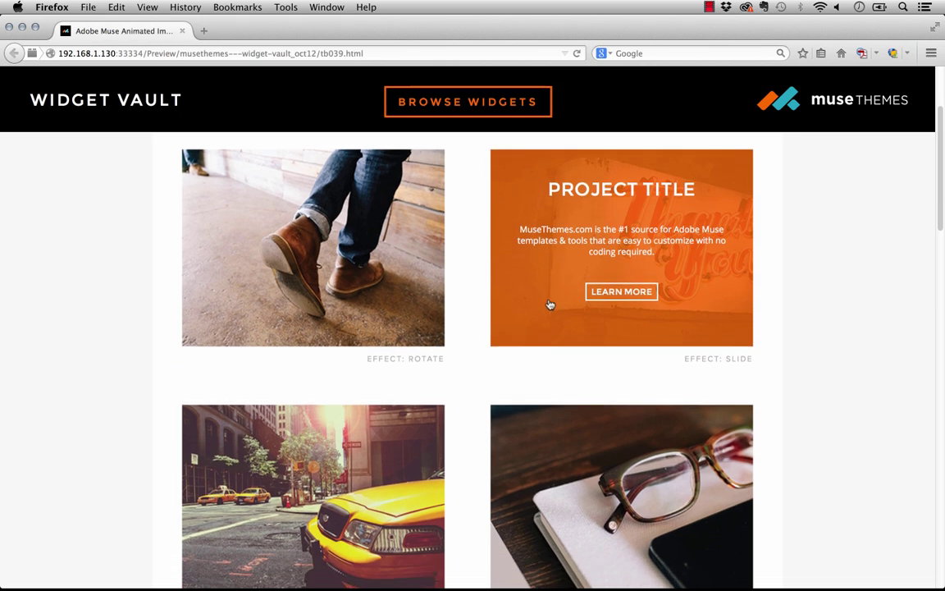
scroll(472, 285, "down", 1)
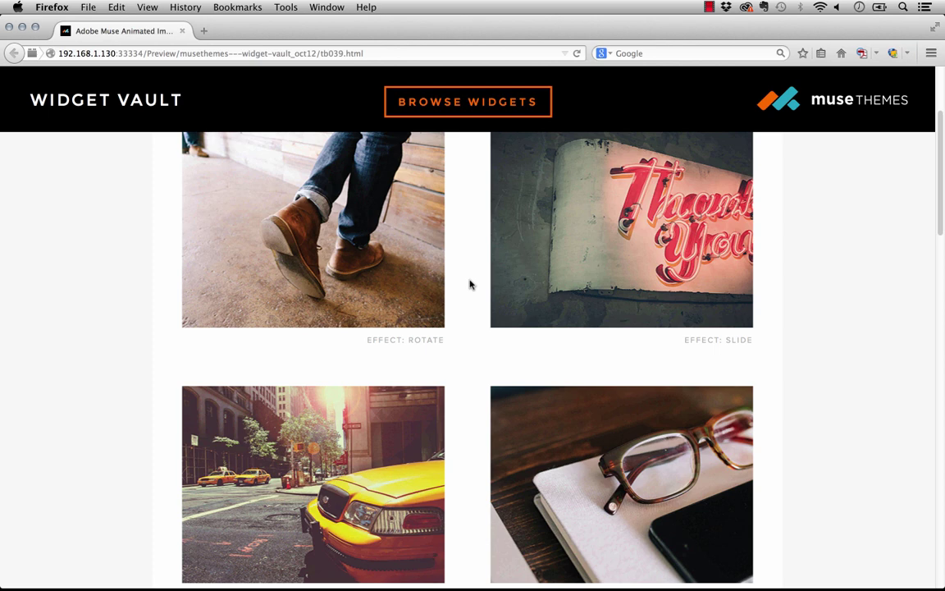
scroll(457, 337, "down", 5)
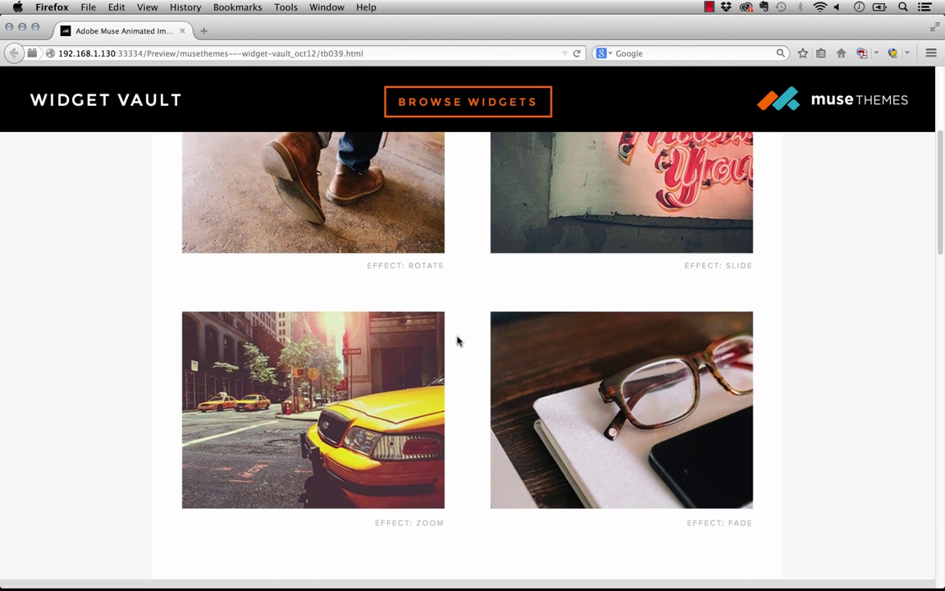
mouse_move(386, 372)
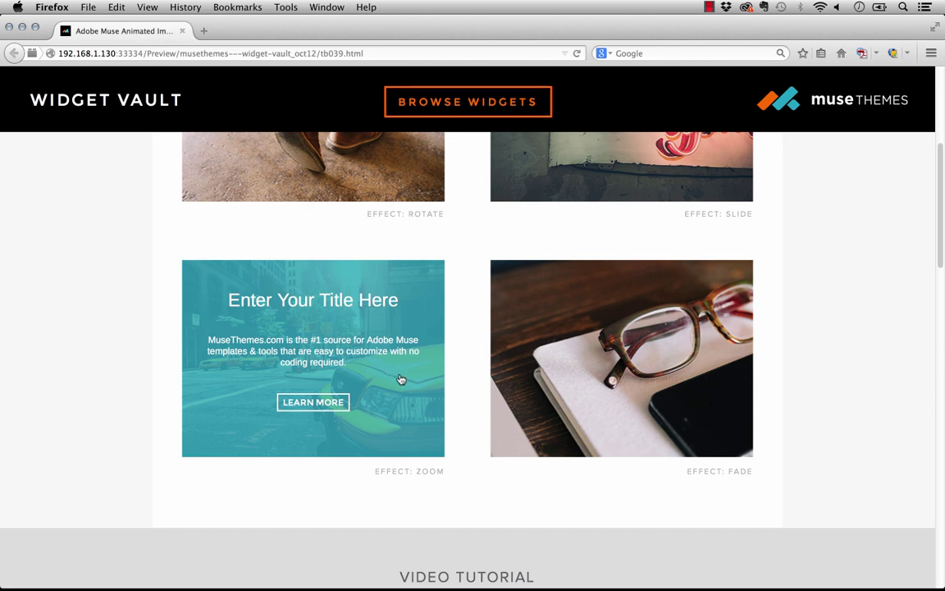
mouse_move(608, 406)
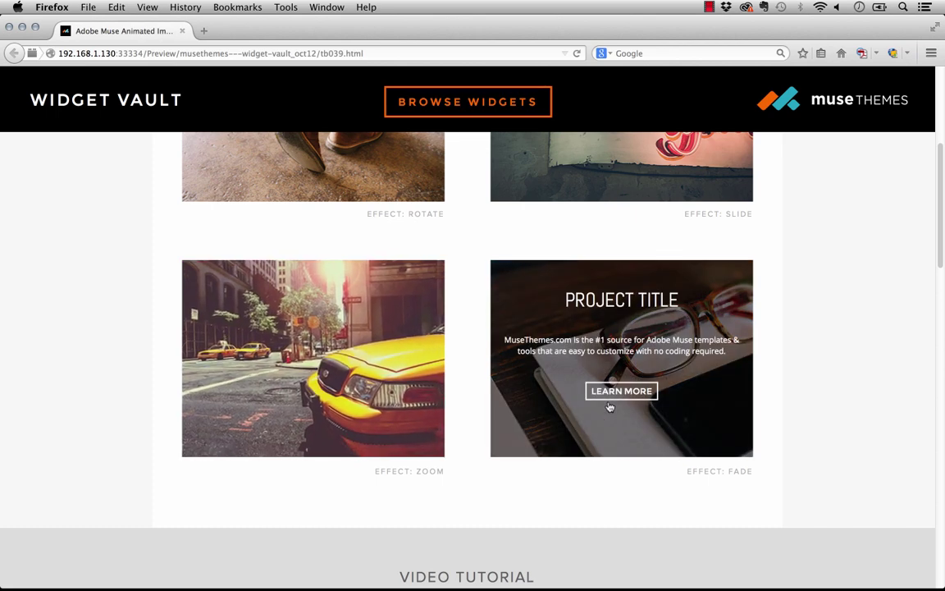
scroll(827, 412, "up", 5)
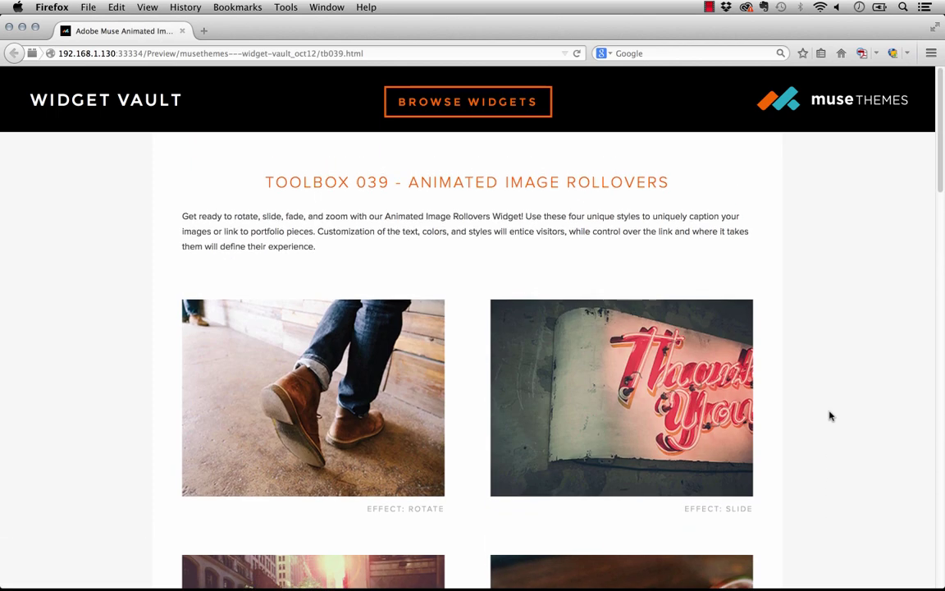
- Drag 039 – Animated Image Rollovers from the MuseThemes – Toolbox library onto the page's upper left
left_click(429, 566)
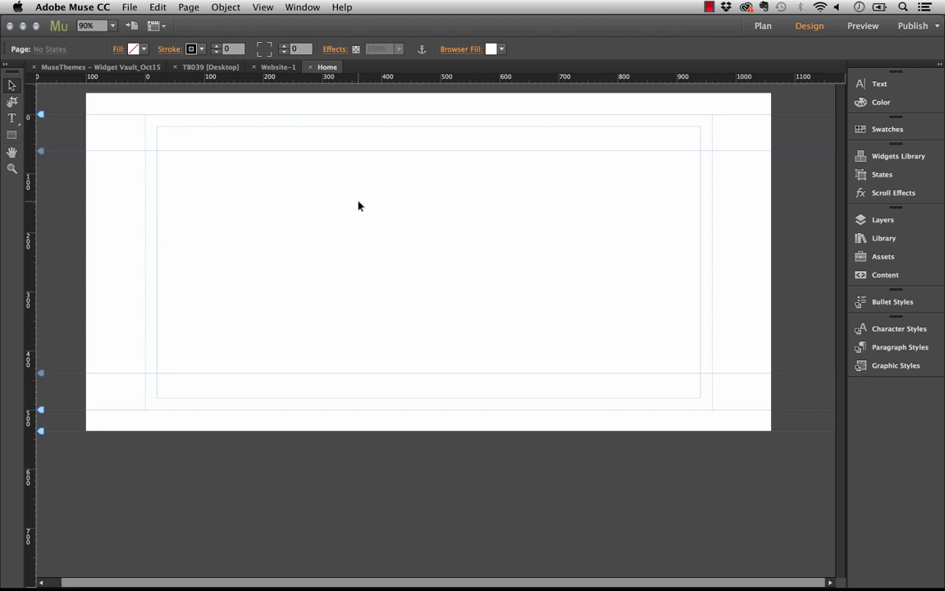
left_click(893, 241)
left_click(607, 507)
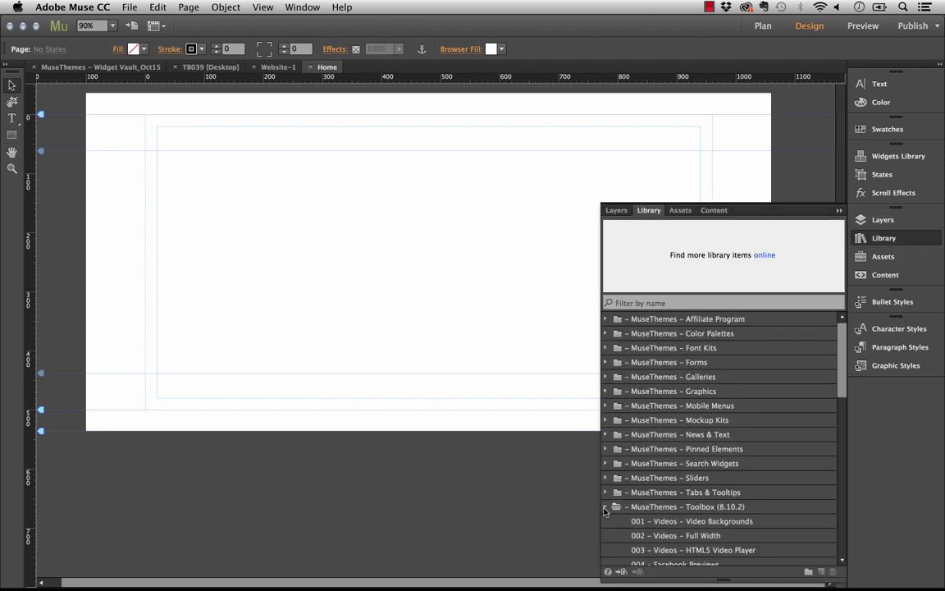
scroll(713, 479, "down", 15)
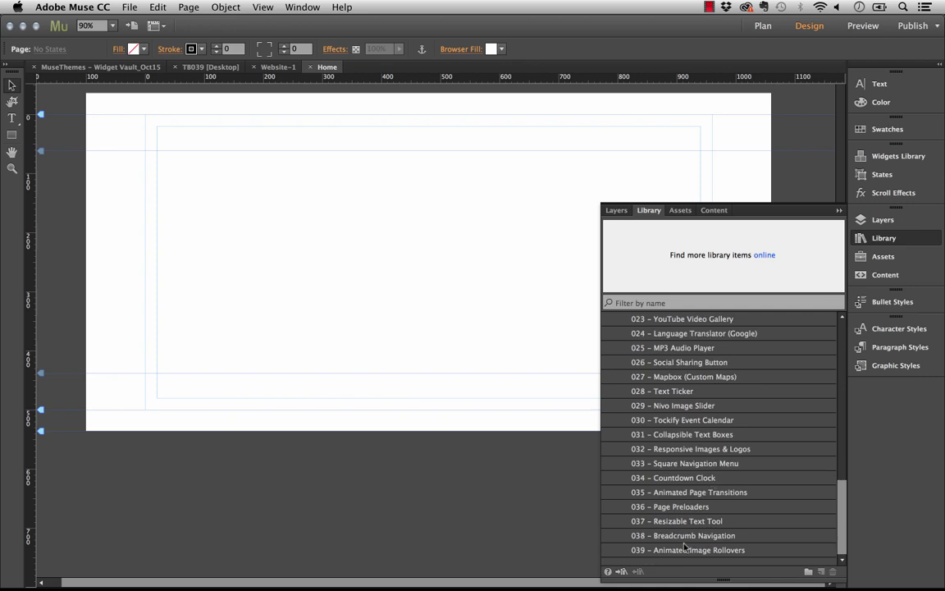
left_click(667, 551)
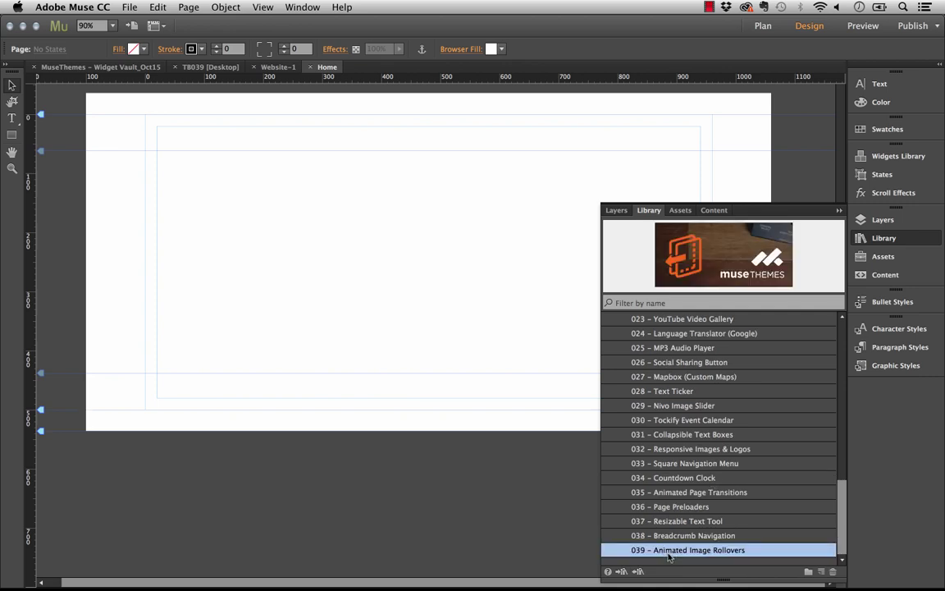
left_click_drag(676, 557, 158, 157)
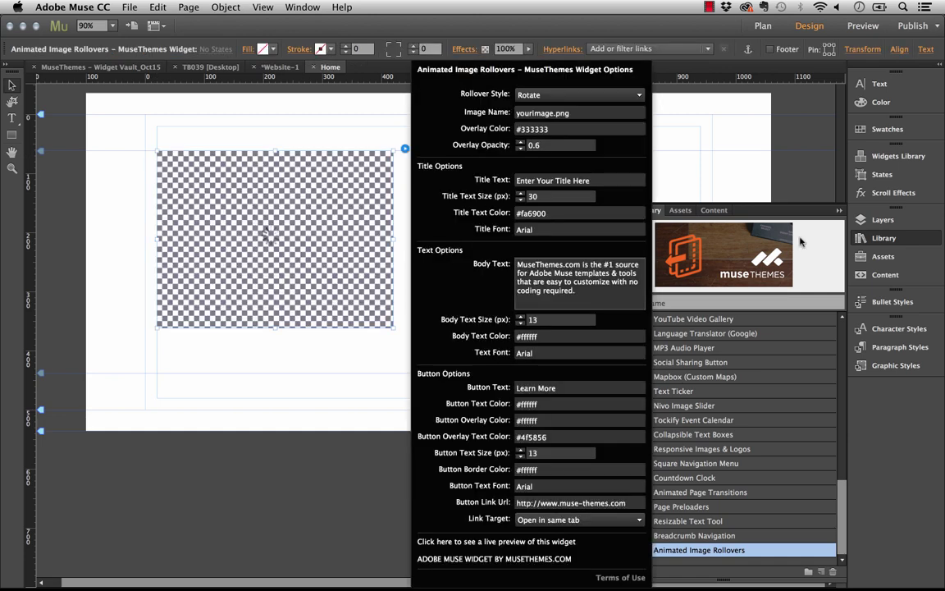
- Review the new widget's options, then close them and deselect the widget
left_click(839, 212)
left_click(838, 212)
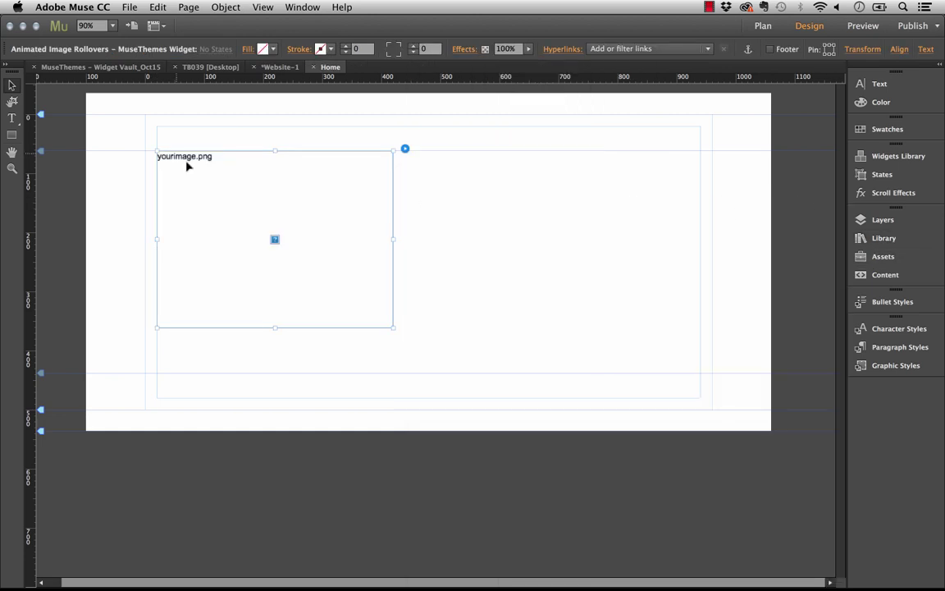
left_click(406, 150)
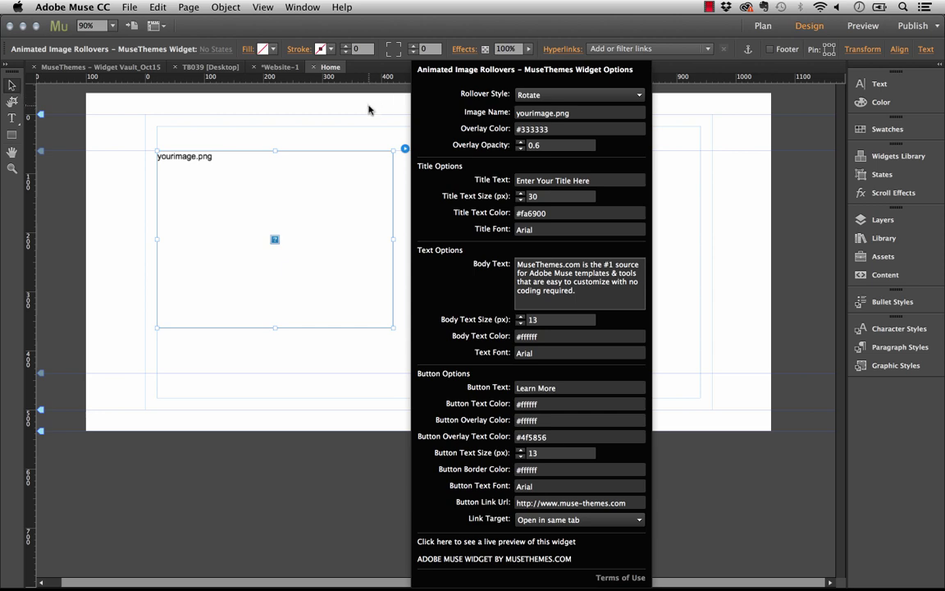
left_click(400, 157)
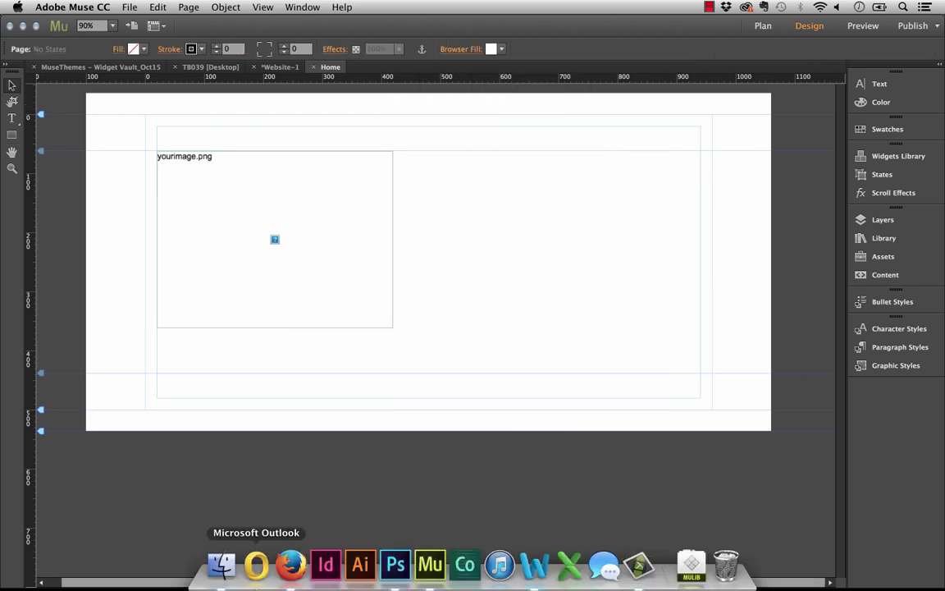
- Open the Assets folder in Finder and preview rollover1.png through rollover4.png
left_click(219, 565)
left_click(256, 295)
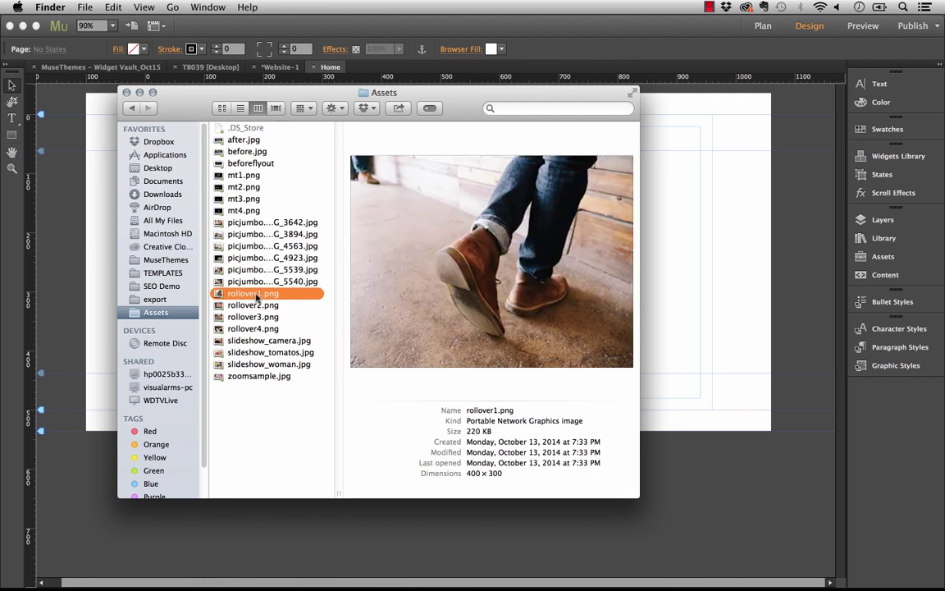
left_click(260, 305)
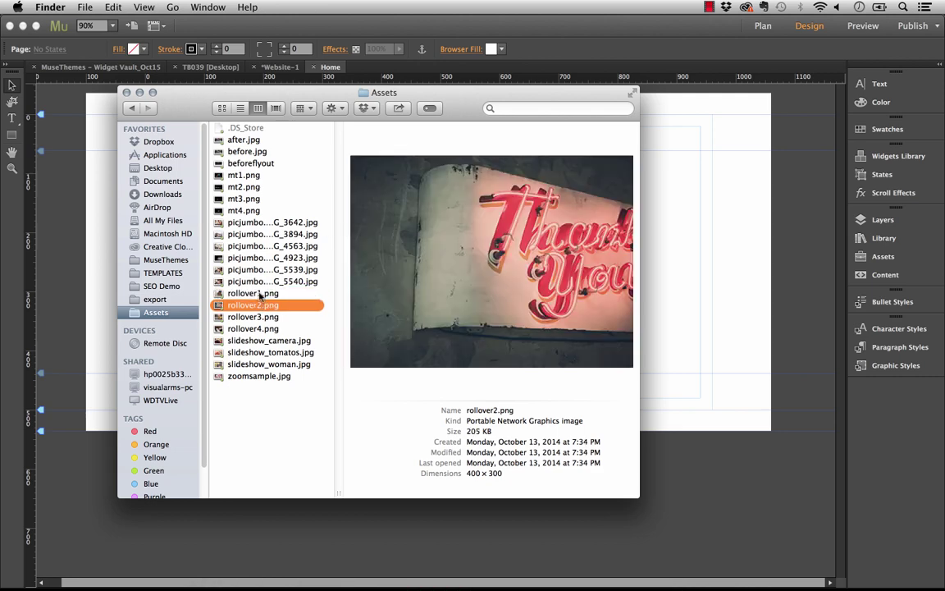
key("Up")
key("Up")
key("Down")
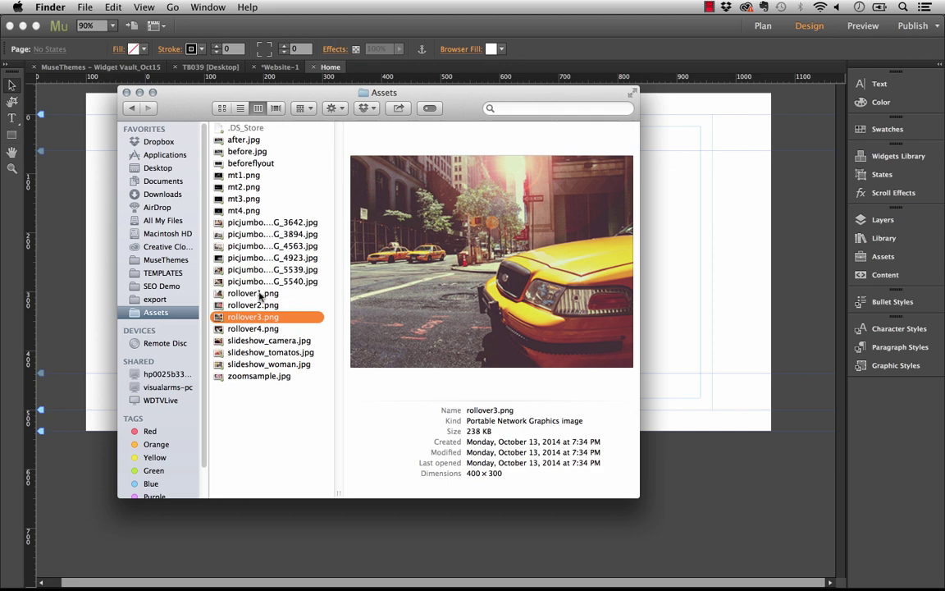
key("Down")
left_click(260, 294)
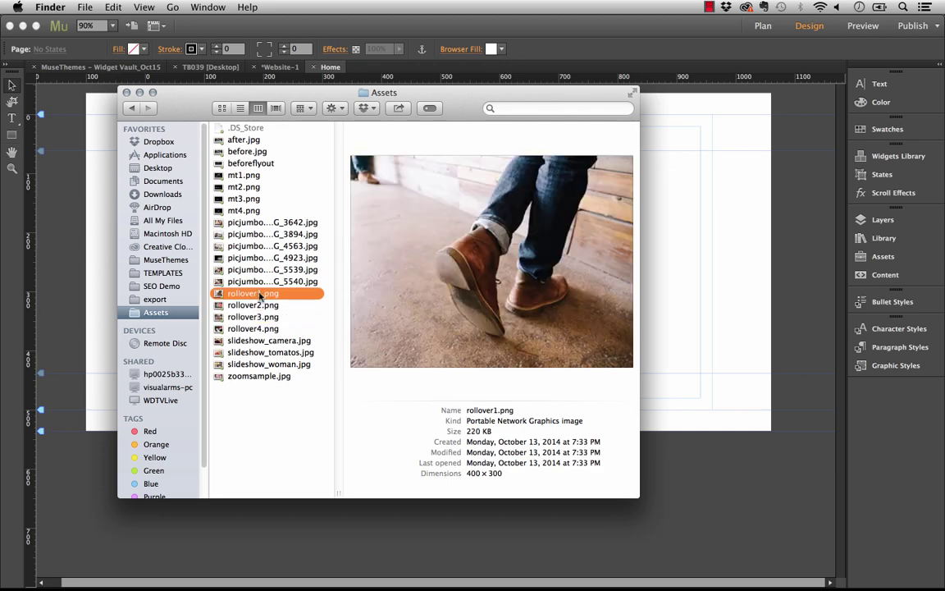
key("Down")
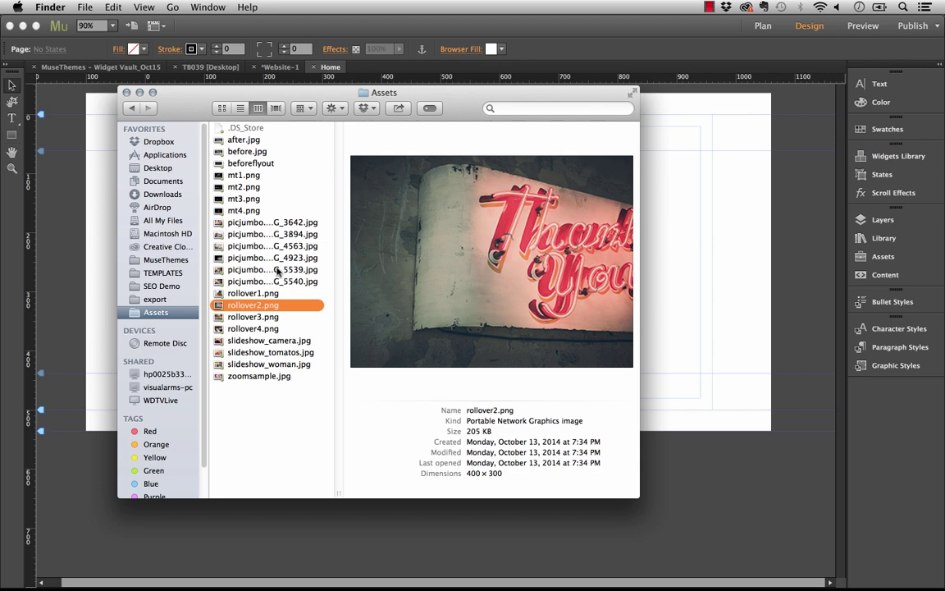
- Add rollover1.png through rollover4.png from the Assets folder as upload files in Muse
left_click(232, 268)
left_click(765, 282)
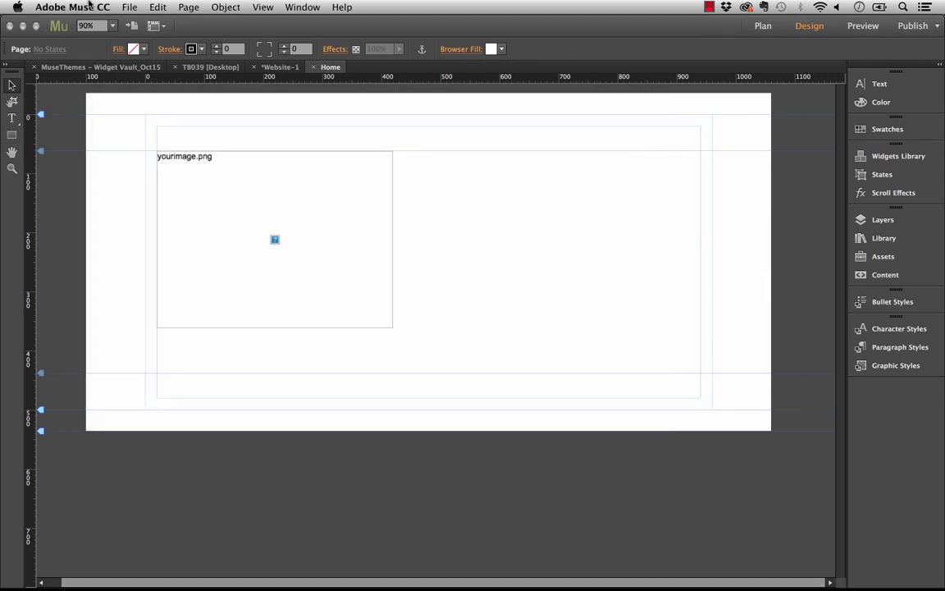
left_click(128, 6)
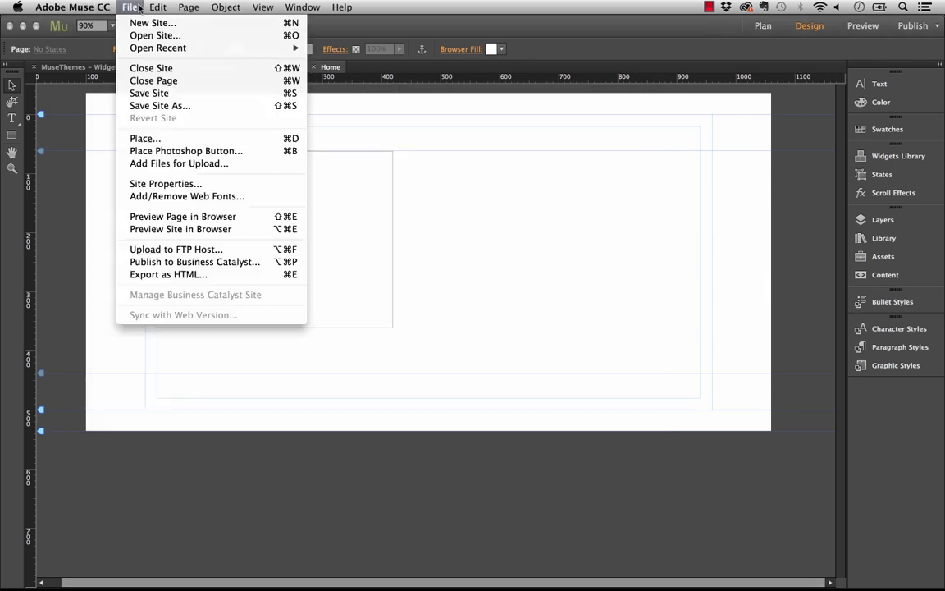
left_click(179, 164)
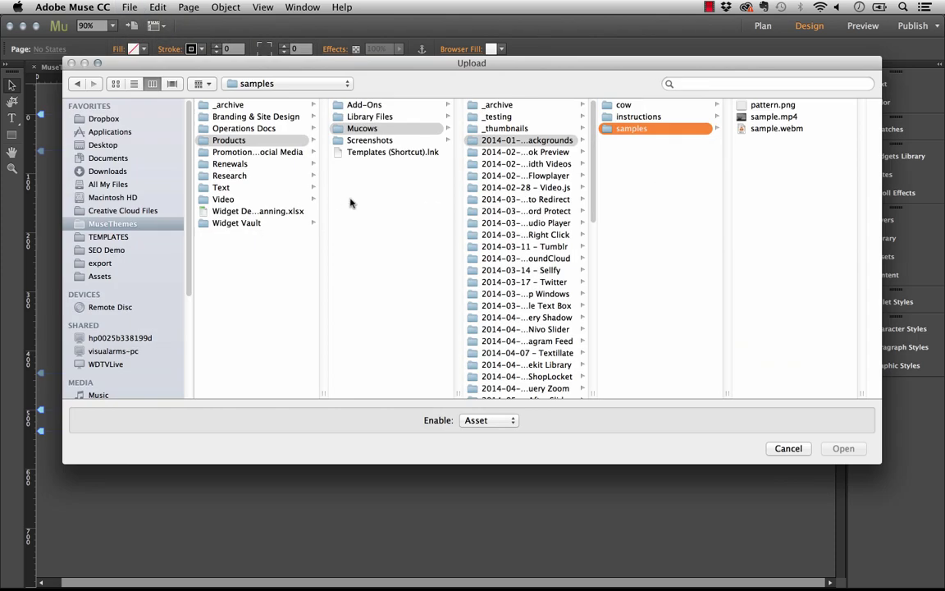
left_click(99, 276)
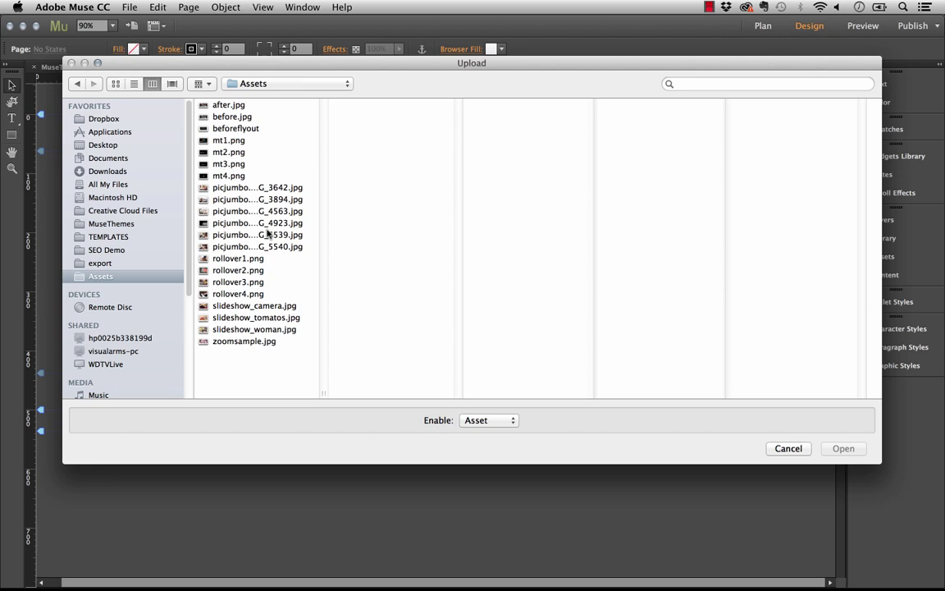
left_click(243, 259)
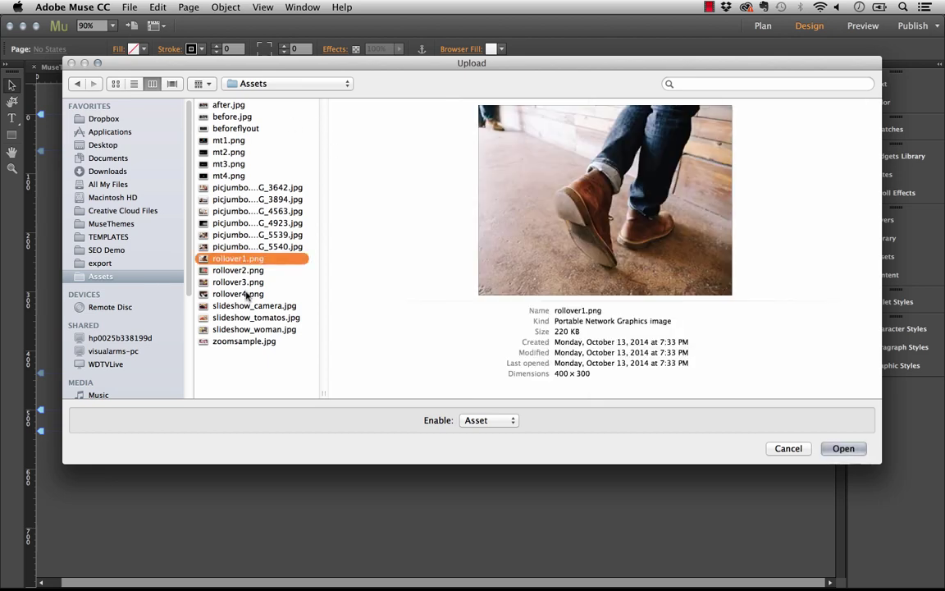
left_click(246, 293, "shift")
left_click(860, 445)
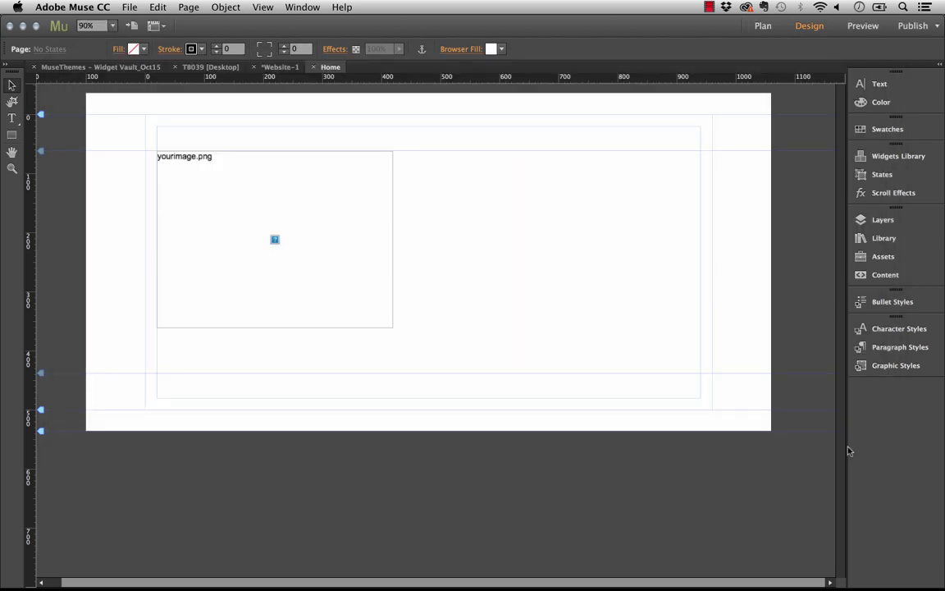
- Change the widget's Image Name from yourimage to rollover1, keeping Rollover Style Rotate
left_click(881, 257)
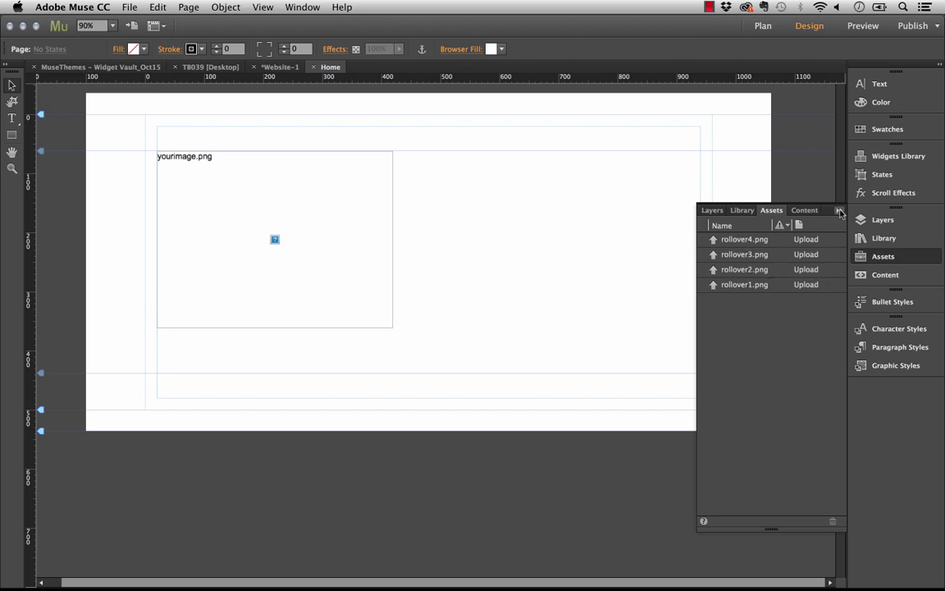
left_click(343, 201)
left_click(405, 149)
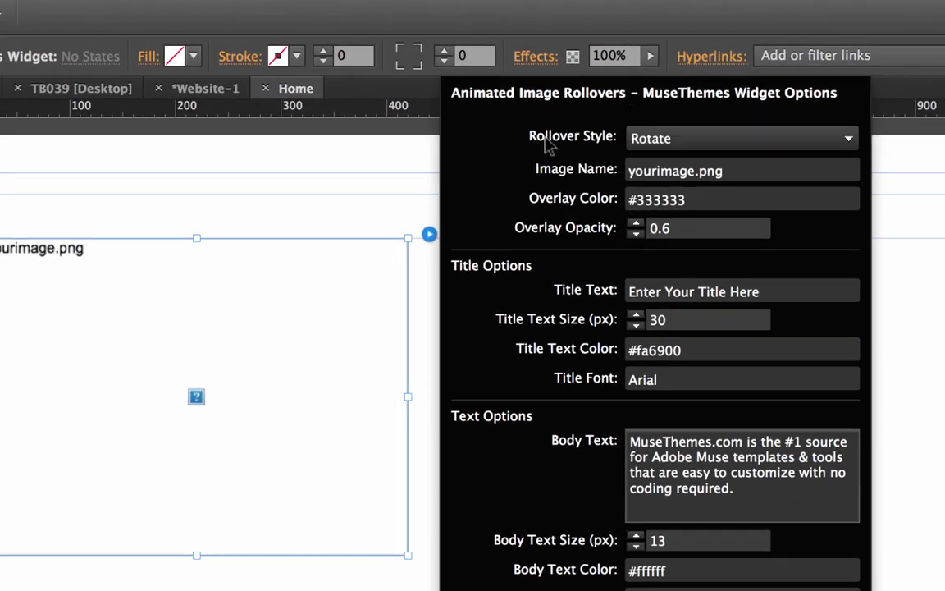
left_click(654, 146)
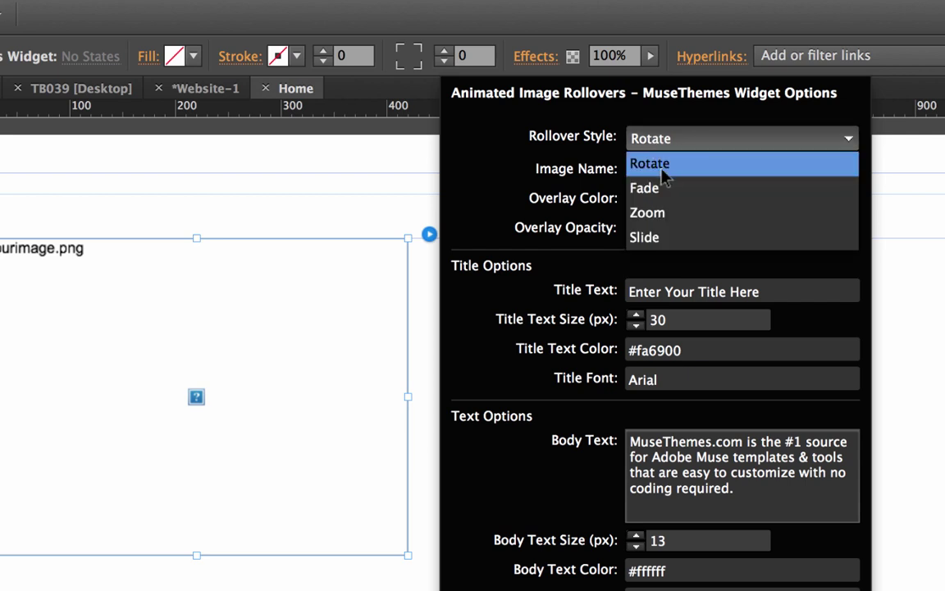
left_click(663, 168)
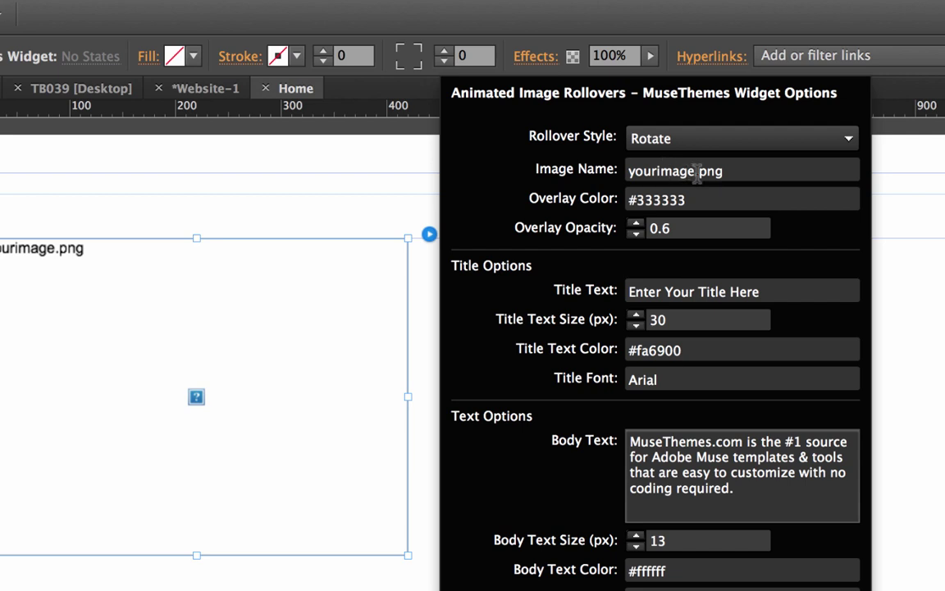
double_click(656, 171)
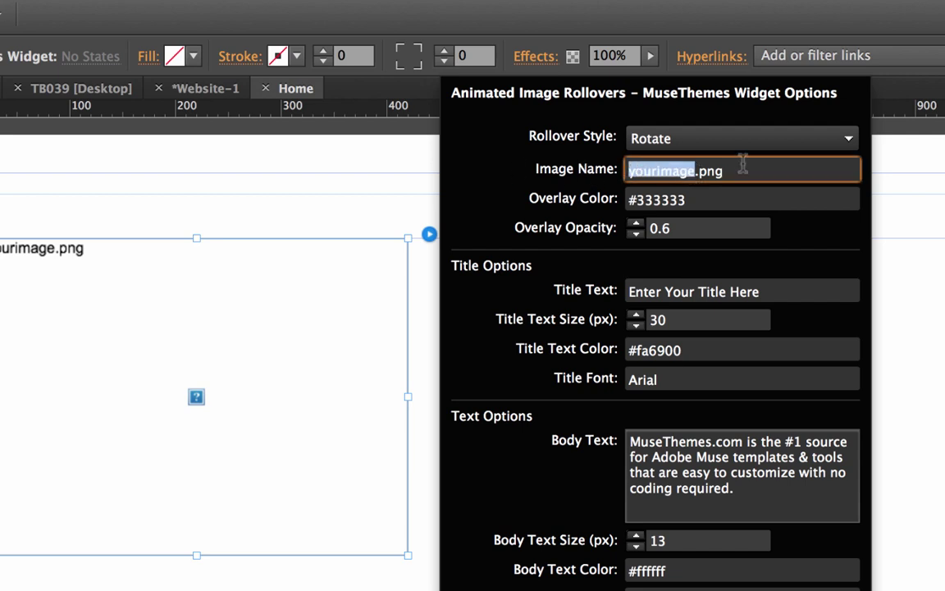
type("rollover1")
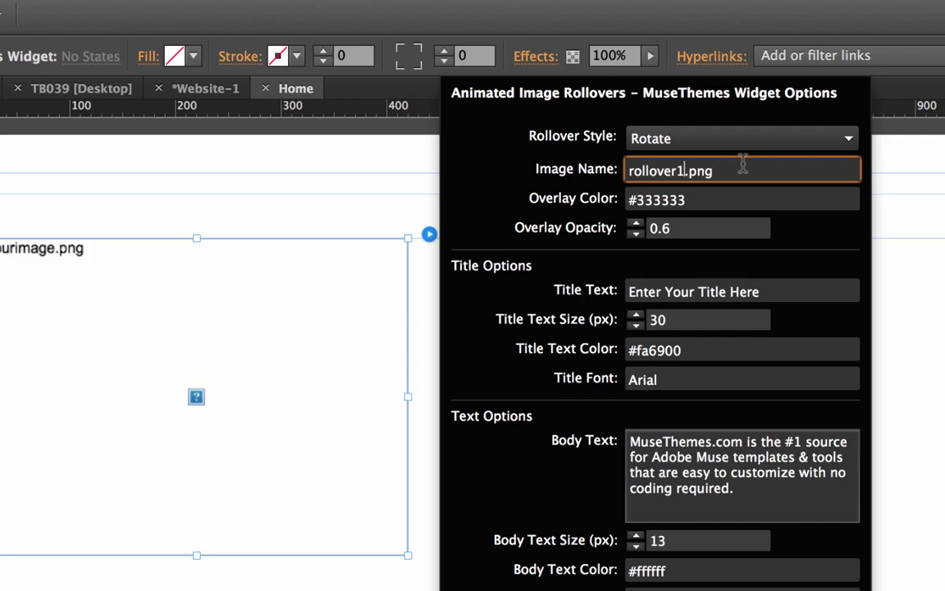
key("Return")
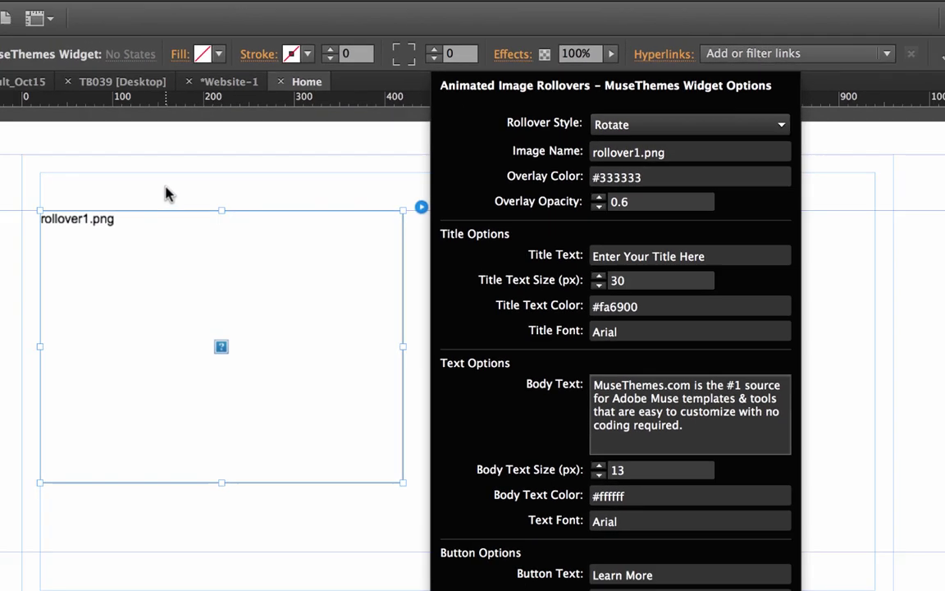
left_click(237, 144)
- Preview the Home page in Firefox and hover the boots photo to check its overlay
left_click(130, 7)
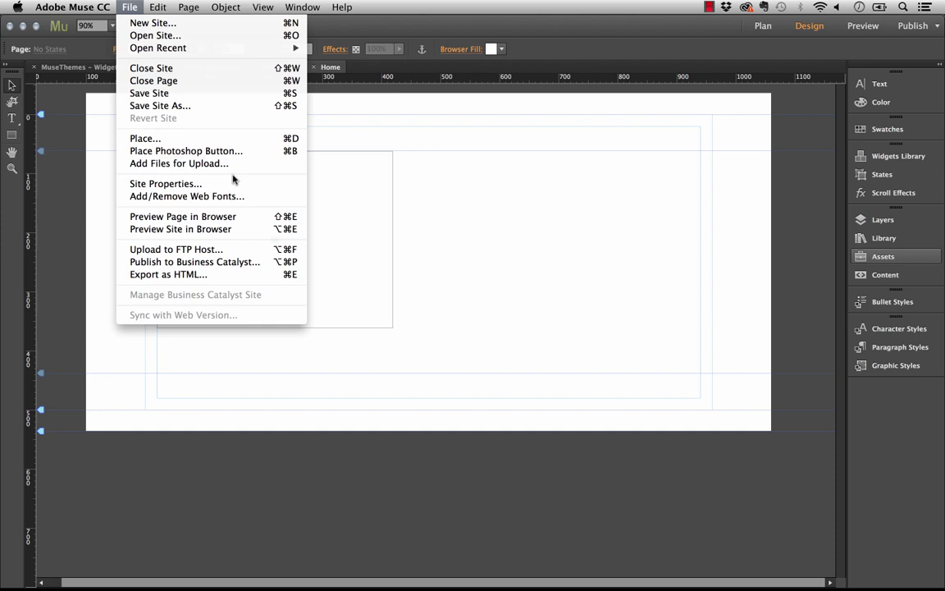
left_click(217, 216)
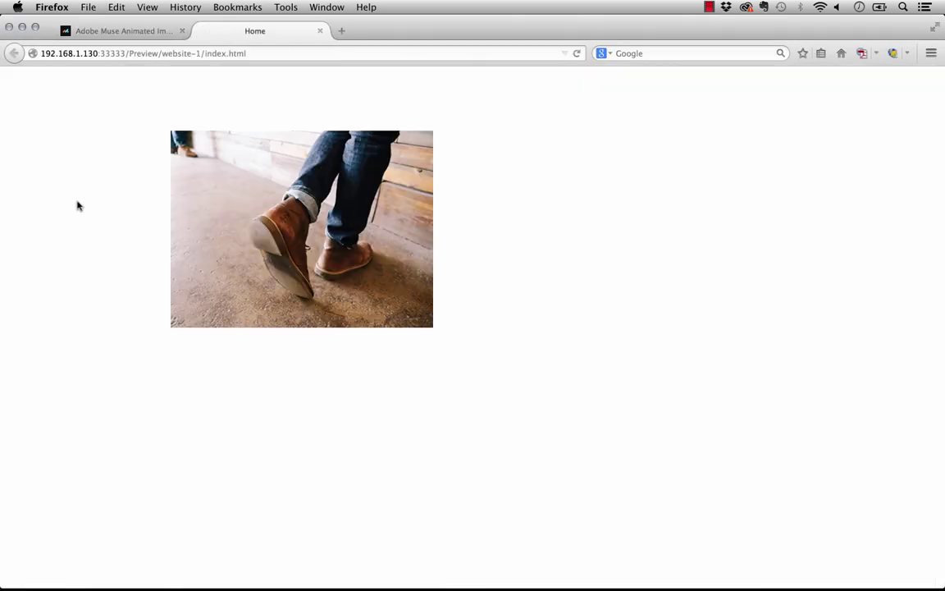
mouse_move(320, 197)
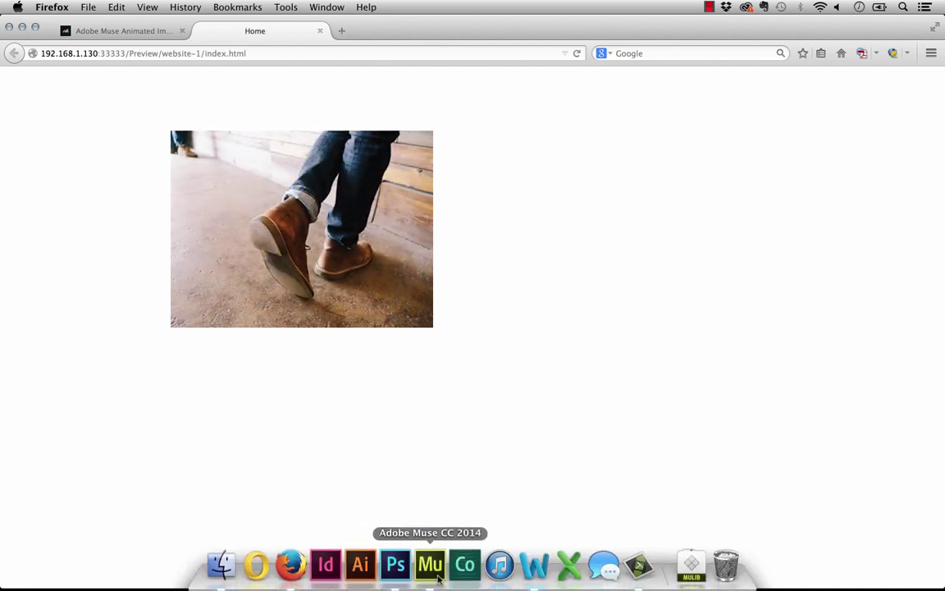
left_click(430, 565)
- Change the rollover's Overlay Color from #333333 to #000000 in the widget options
left_click(386, 164)
left_click(405, 147)
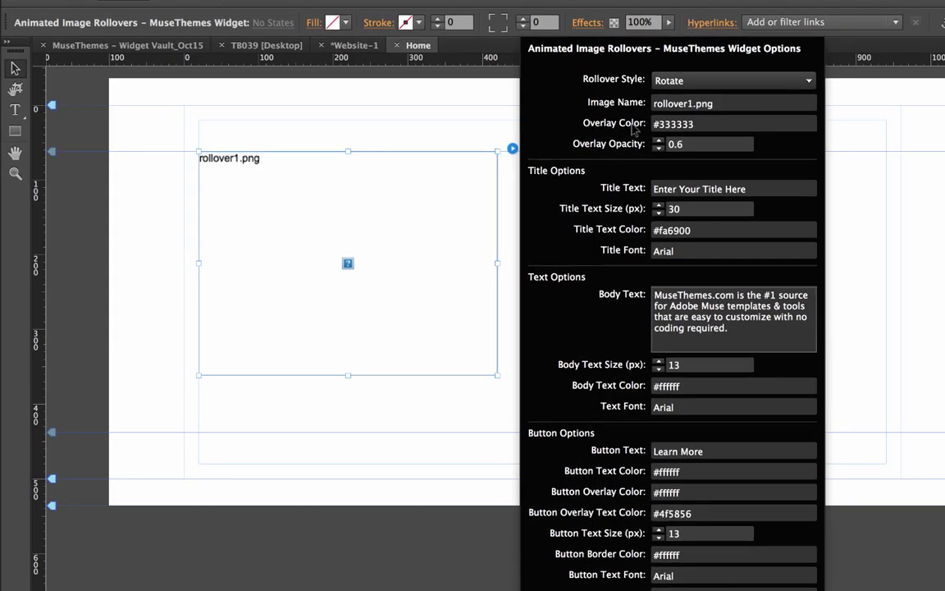
left_click_drag(695, 123, 660, 124)
type("000000")
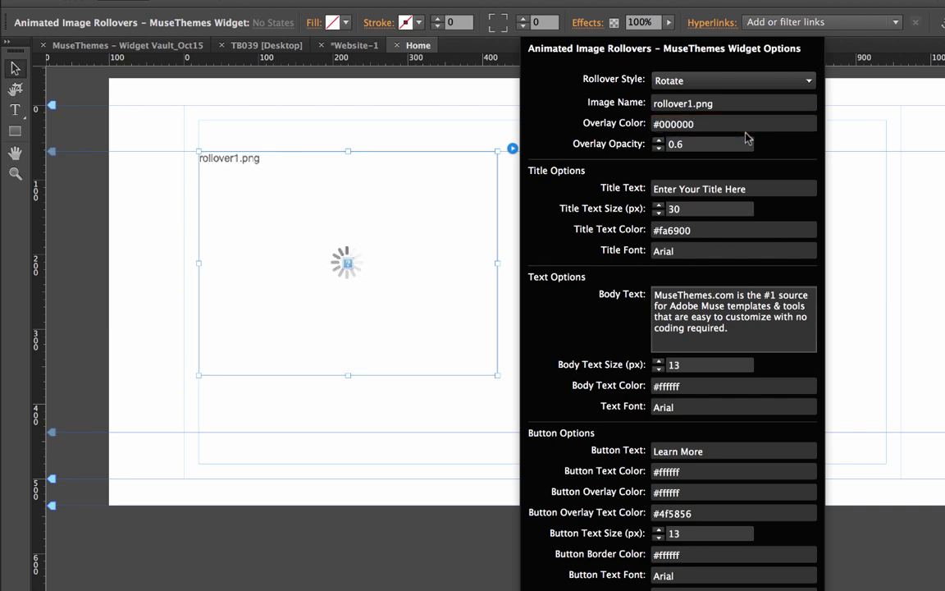
left_click(700, 149)
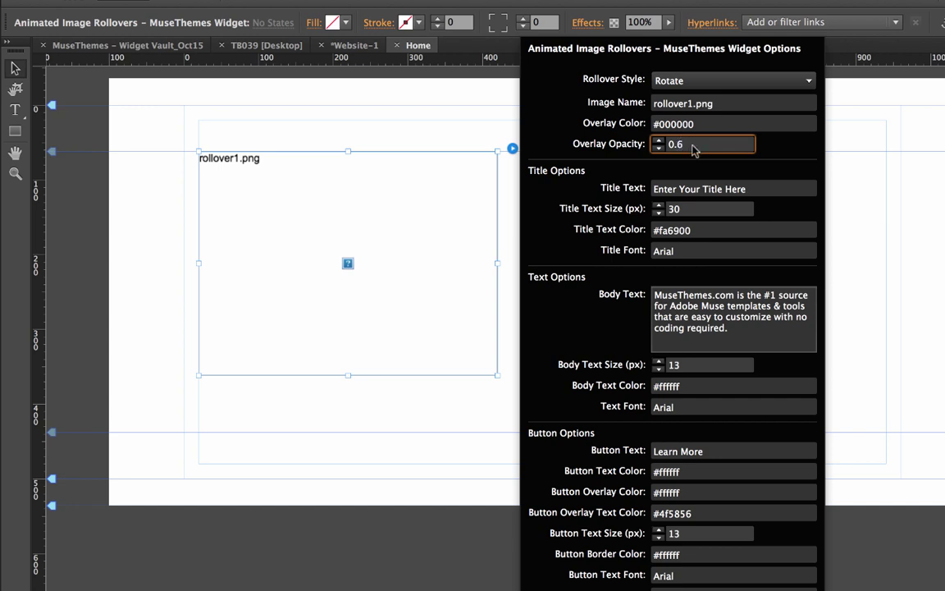
- Deselect the widget, preview the page in Firefox and hover the boots photo to test the darker overlay
left_click(194, 141)
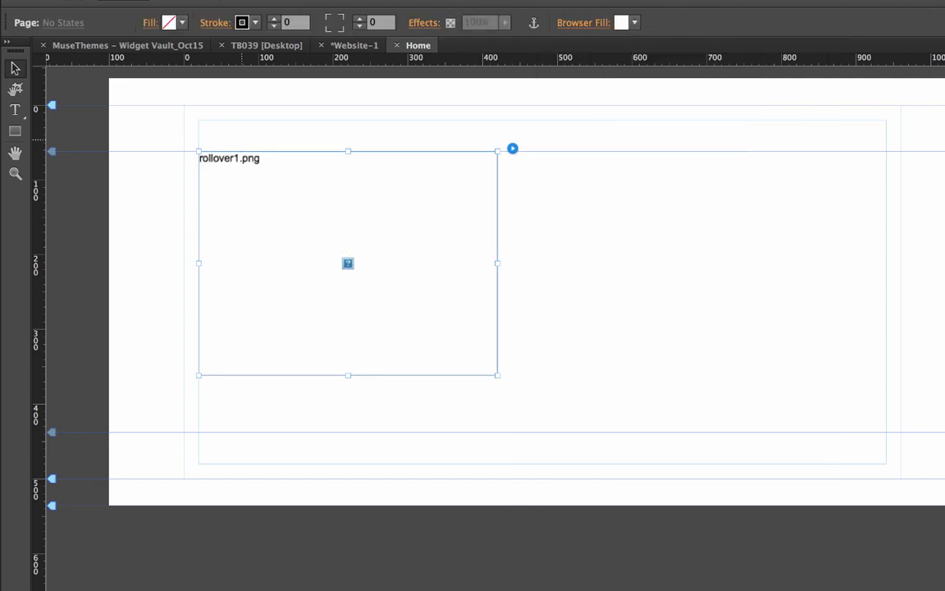
left_click(188, 232)
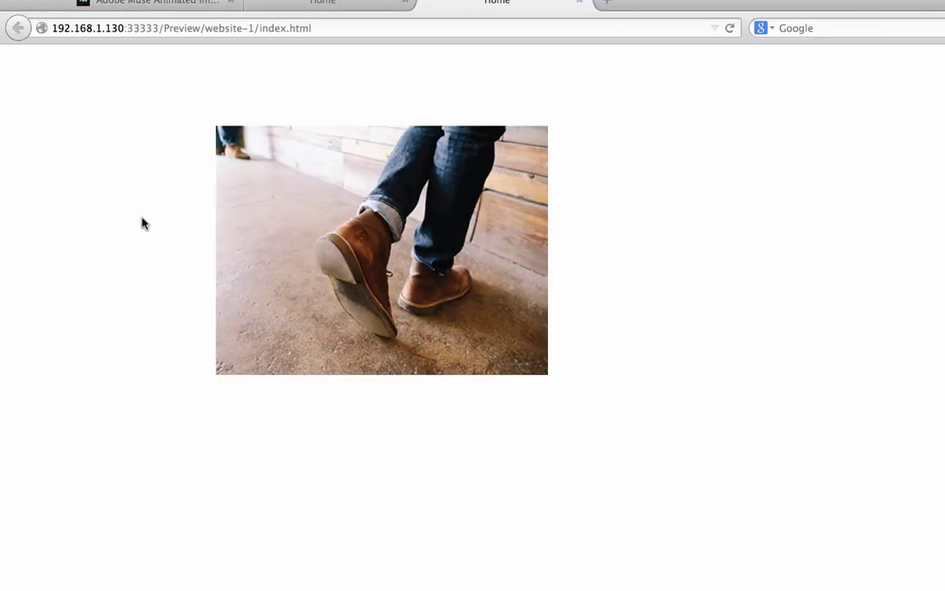
mouse_move(337, 226)
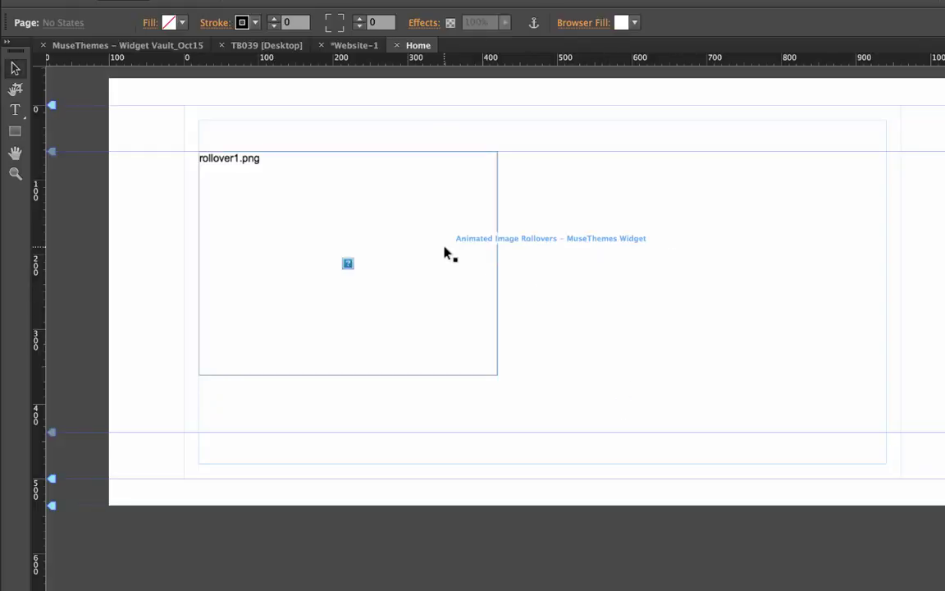
- Change the rollover title text to PORTFOLIO: WEB DESIGN
left_click(443, 253)
left_click(512, 149)
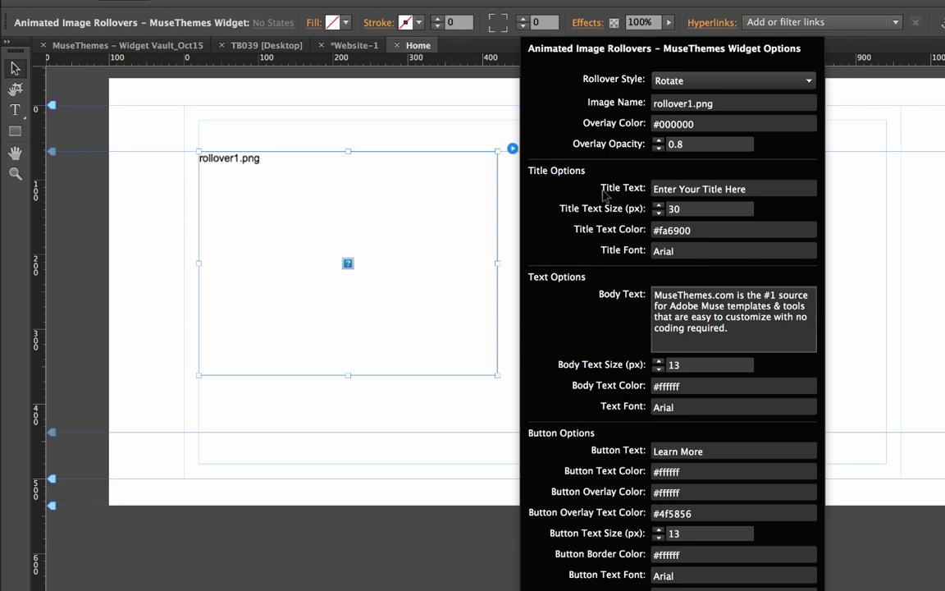
left_click_drag(750, 188, 644, 177)
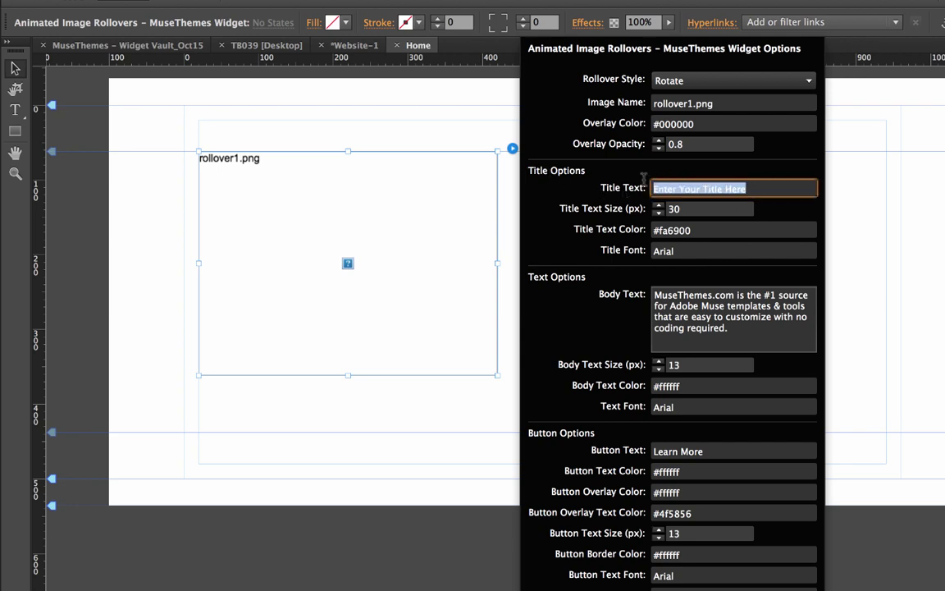
type("PR")
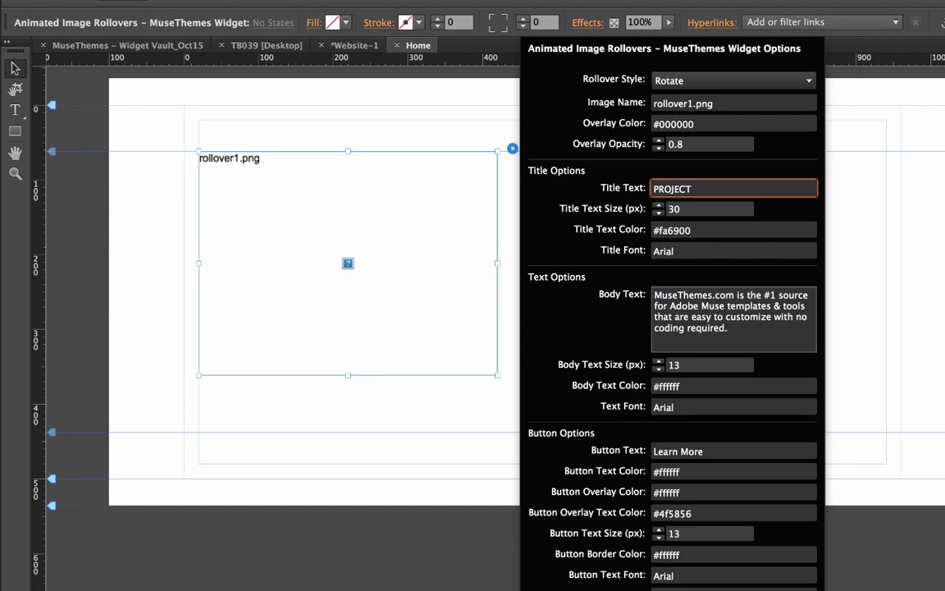
type("OJECT")
key("super+a")
type("PORT")
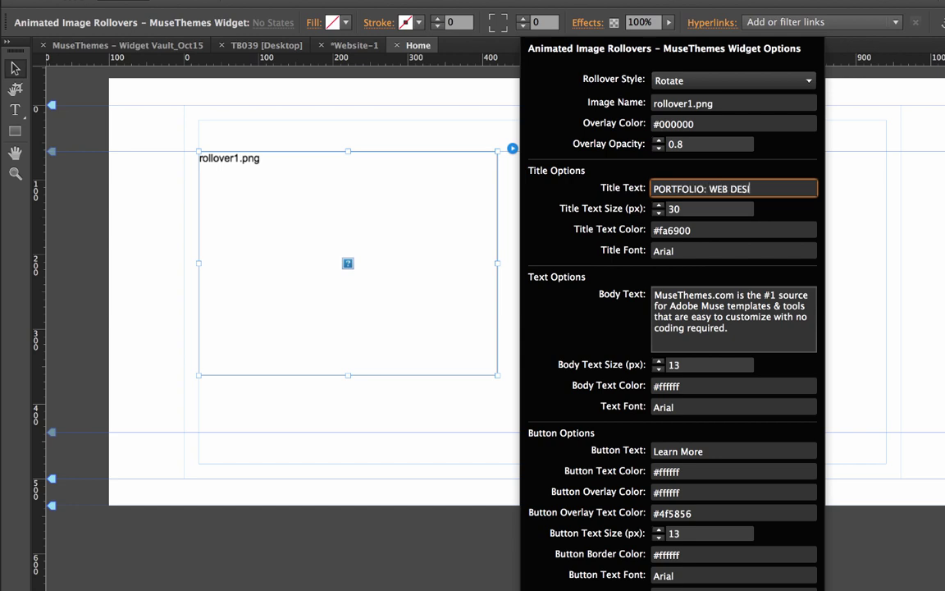
- Set the title size to 28 px, colour #22a5bf and font open sans
left_click(659, 213)
left_click(658, 212)
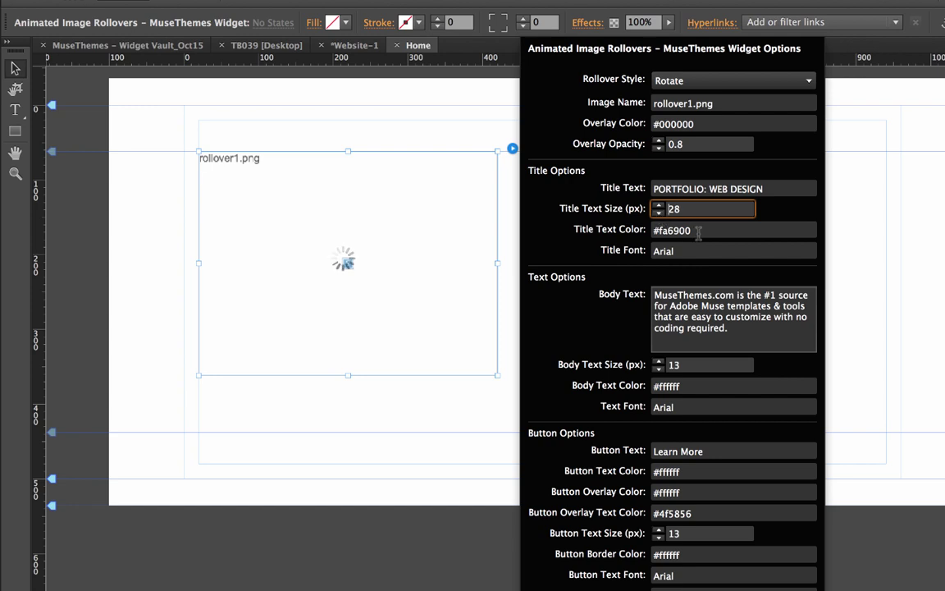
key("Tab")
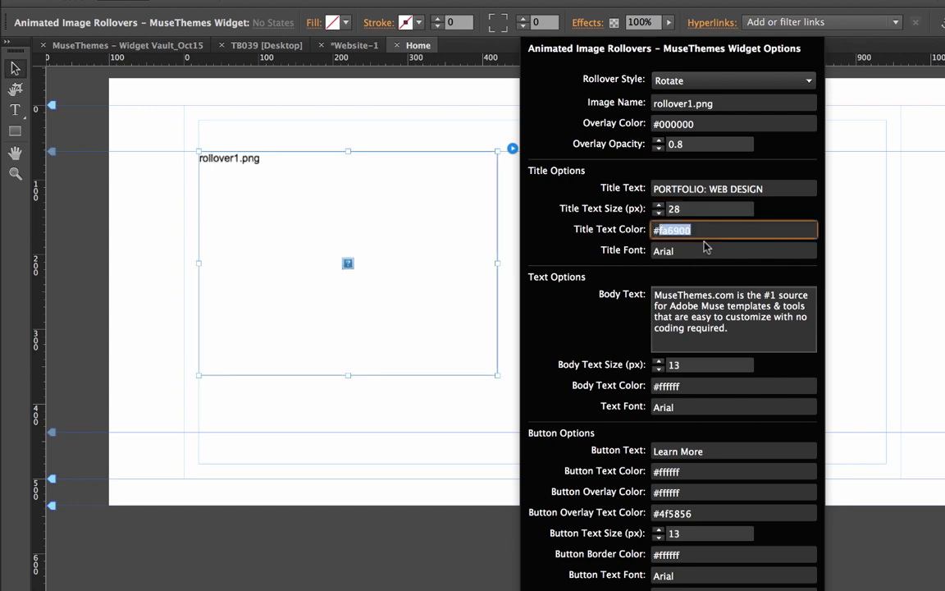
type("2")
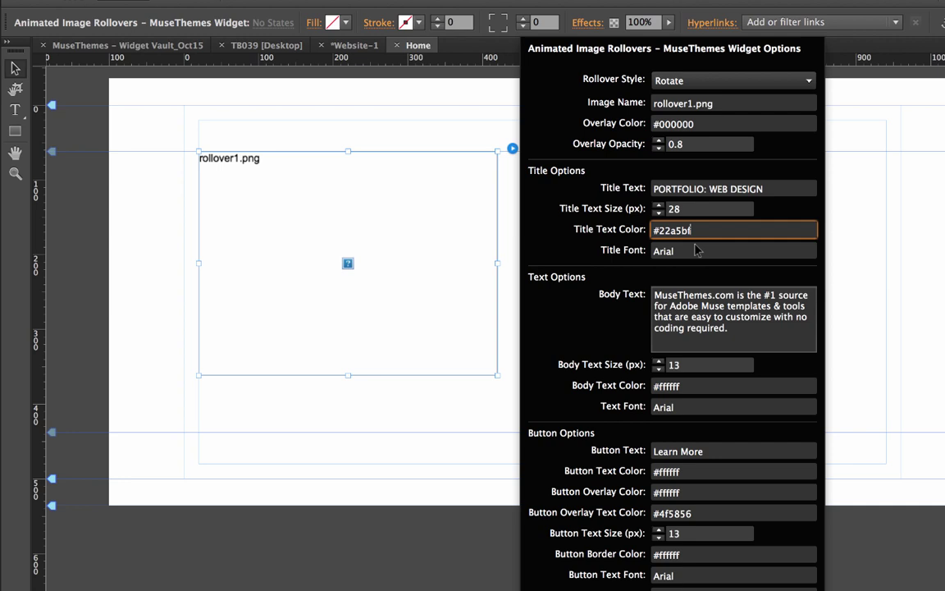
type("2a5bf")
key("Tab")
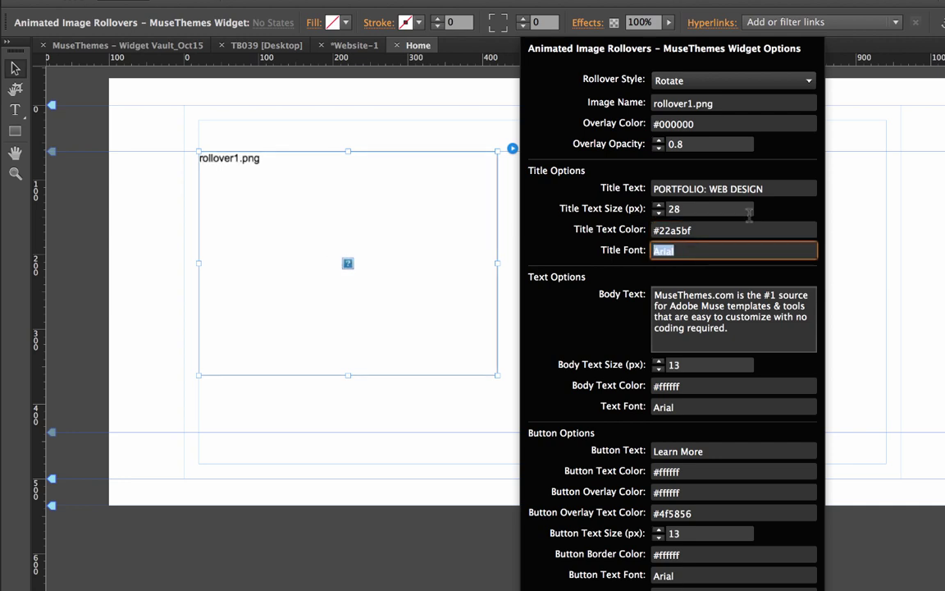
type("open sans")
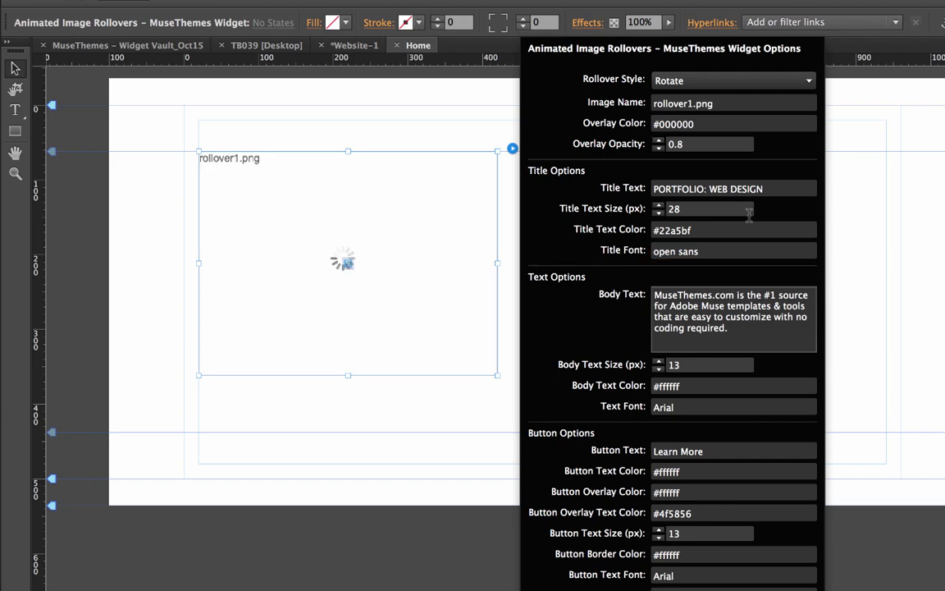
- Preview the page in Firefox and hover the boots photo to see the teal PORTFOLIO: WEB DESIGN title
left_click(217, 116)
left_click(164, 0)
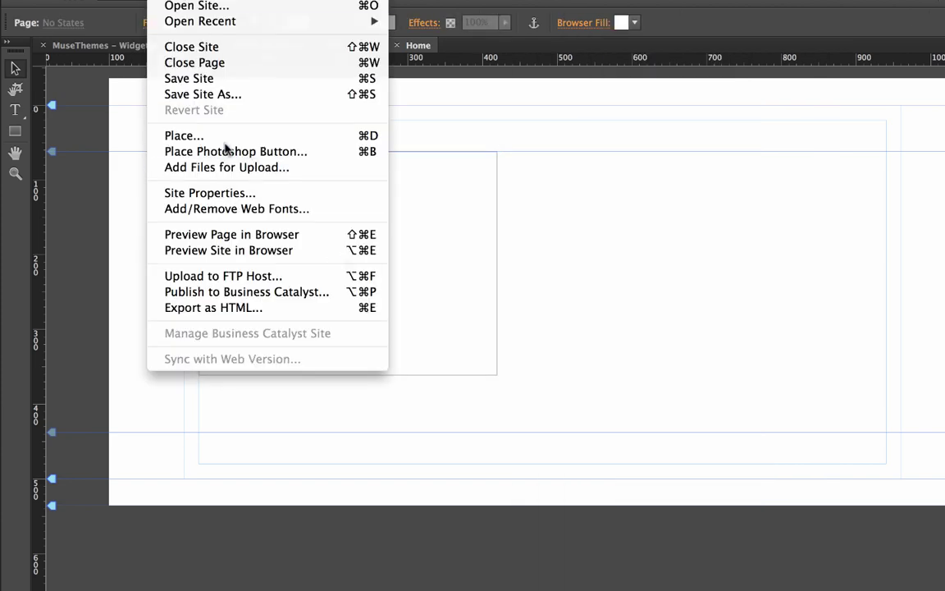
left_click(247, 234)
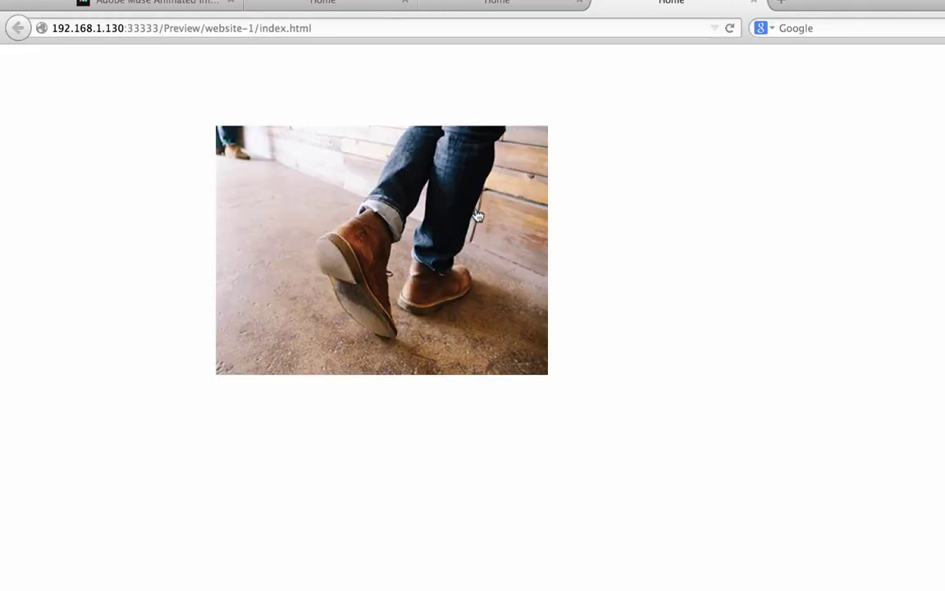
mouse_move(476, 212)
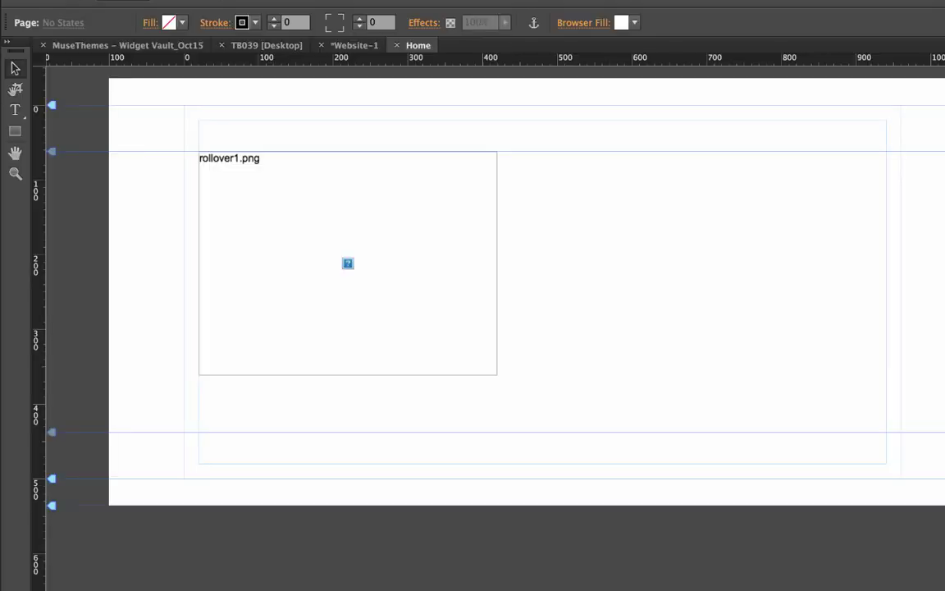
- Reduce the rollover title text size to 24 px
left_click(484, 215)
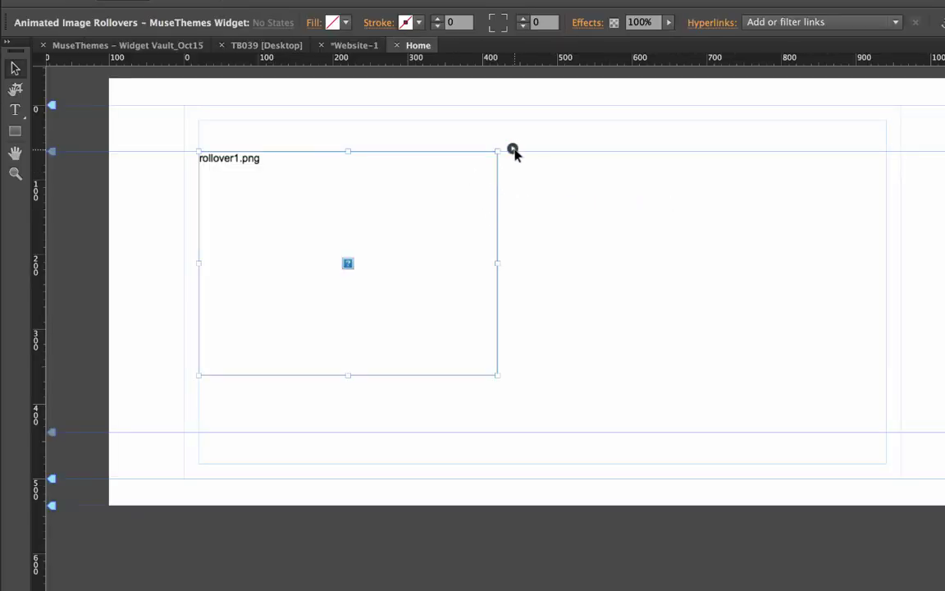
left_click(511, 148)
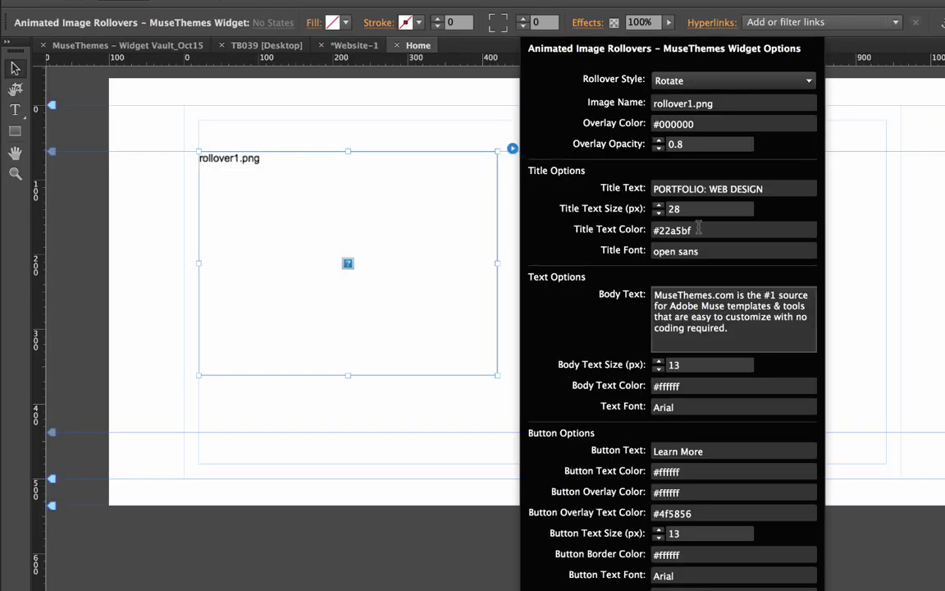
left_click(659, 212)
left_click(659, 212)
left_click(659, 212)
left_click(658, 212)
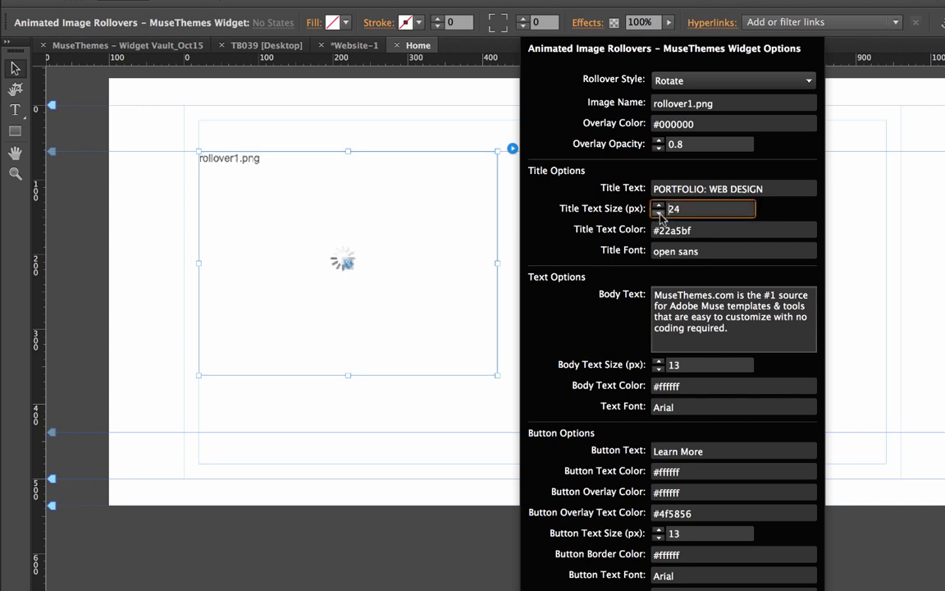
- Set the rollover body text font to open sans
triple_click(661, 299)
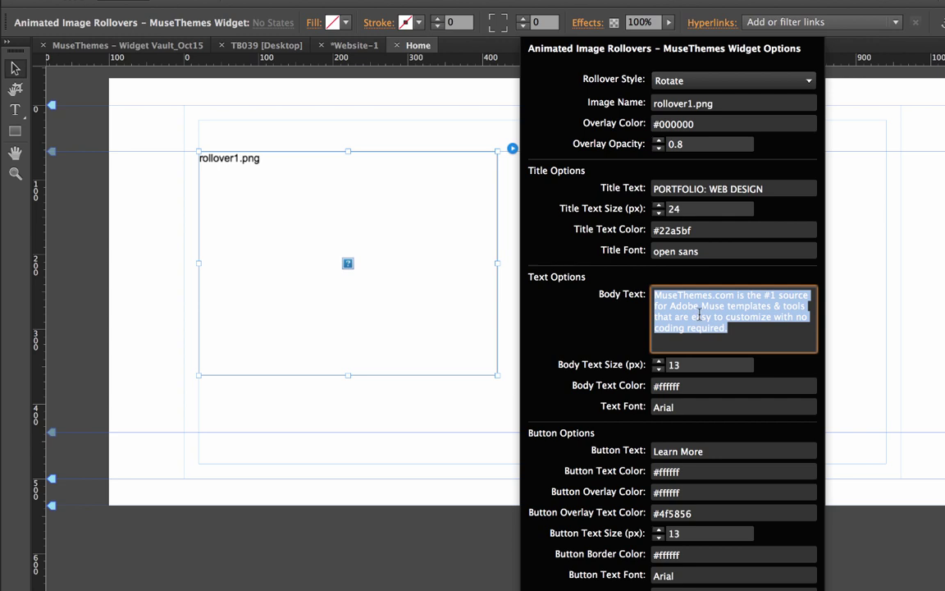
left_click(734, 337)
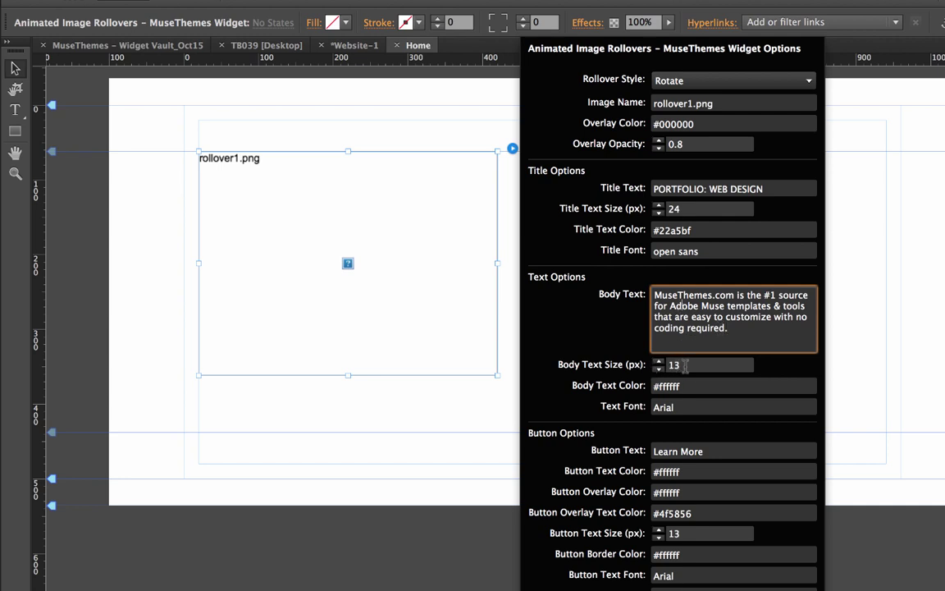
left_click(683, 408)
key("super+a")
type("ope")
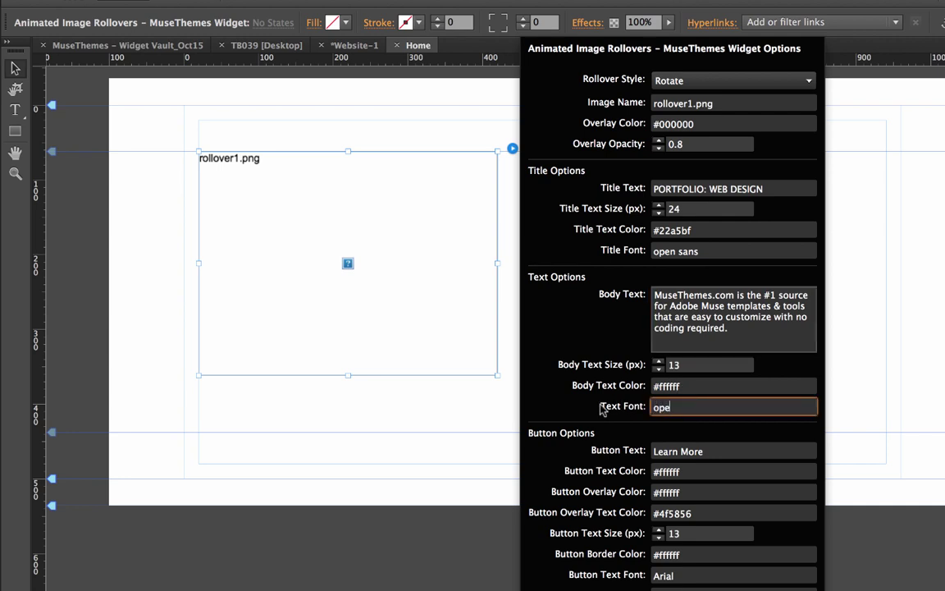
key("Return")
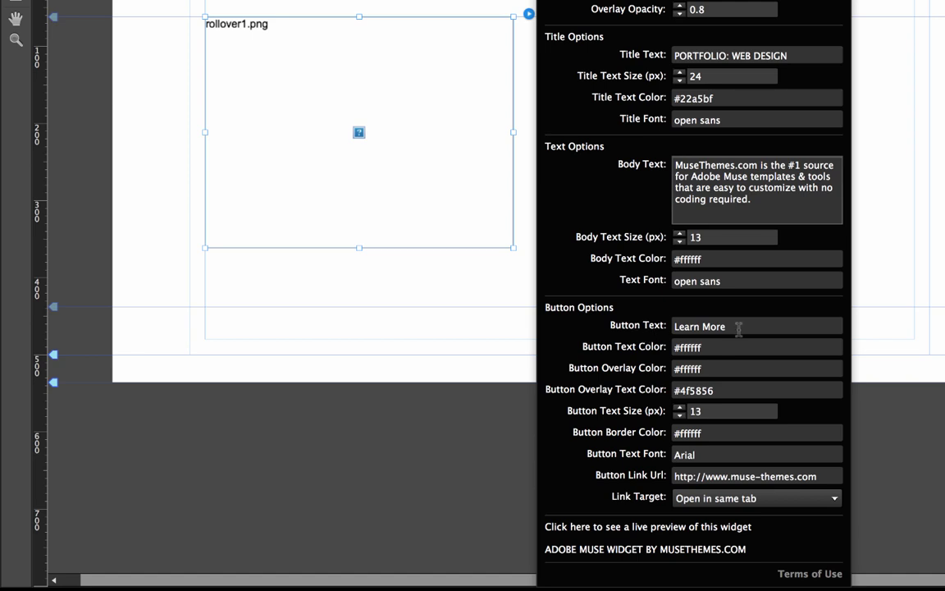
- Label the button VIEW PROJECTS with text colour #fa6900
key("Tab")
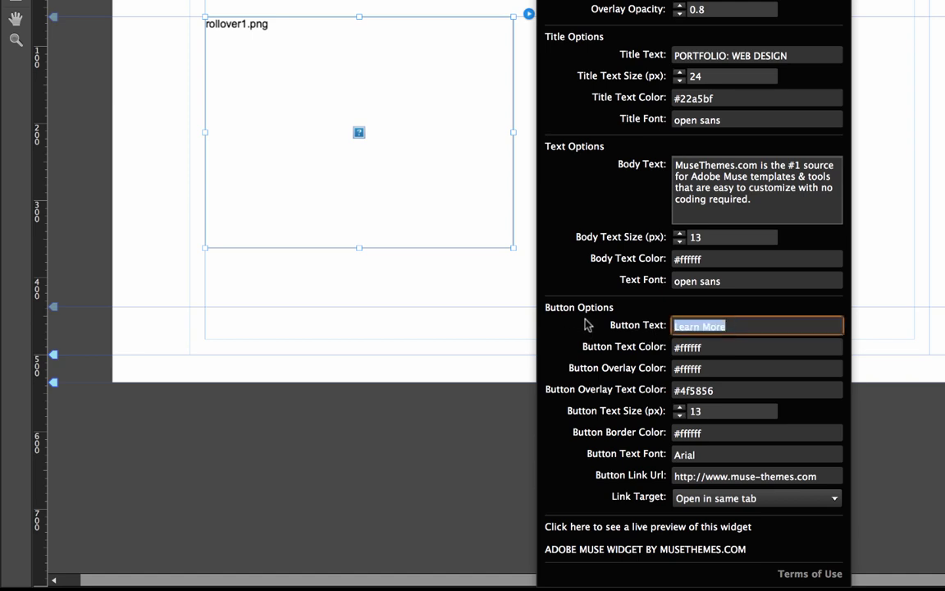
type("VIEW PROJECTS")
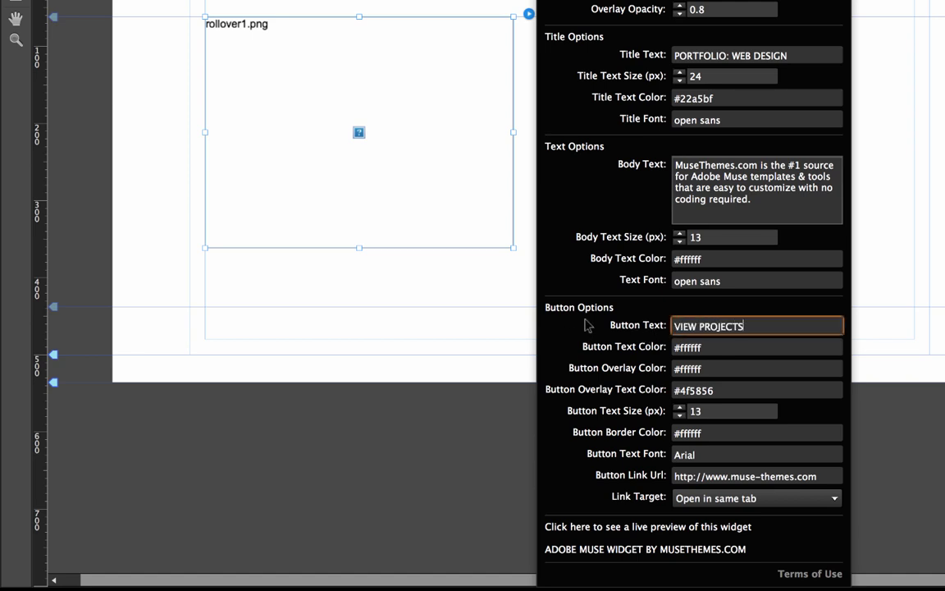
key("Tab")
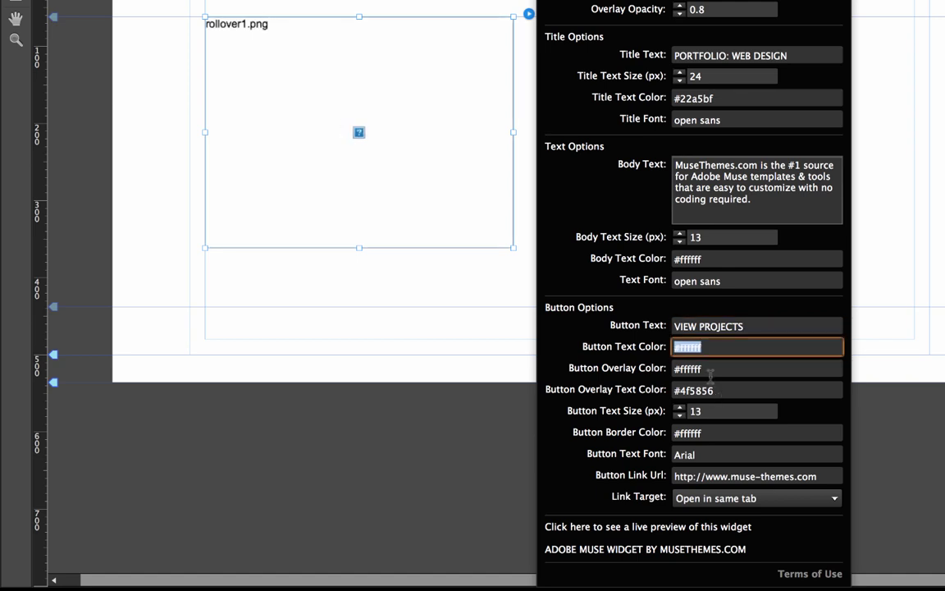
left_click(698, 346)
double_click(698, 346)
type("fa6900")
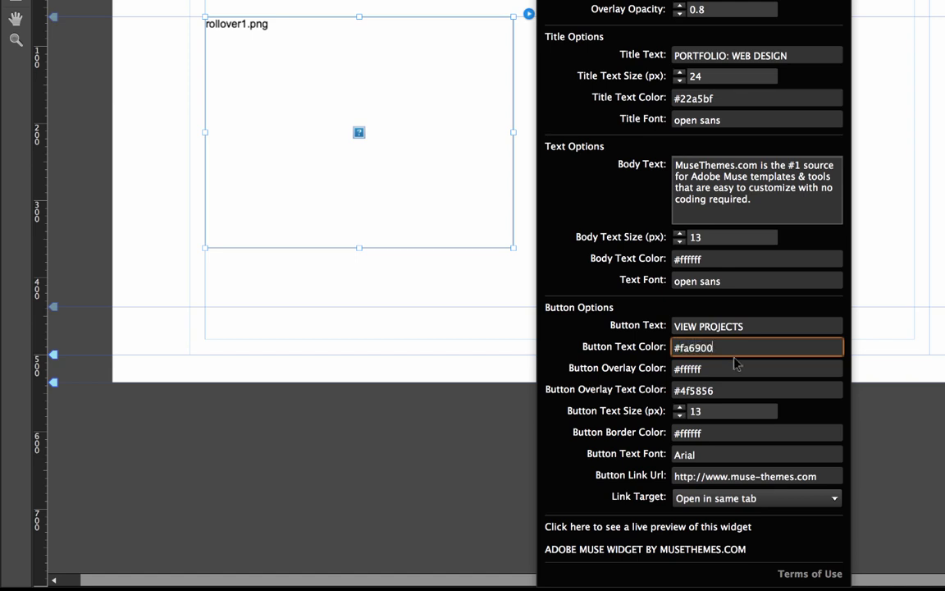
key("Tab")
- Make the button overlay colour black and its overlay text colour #22a5bf
left_click(716, 368)
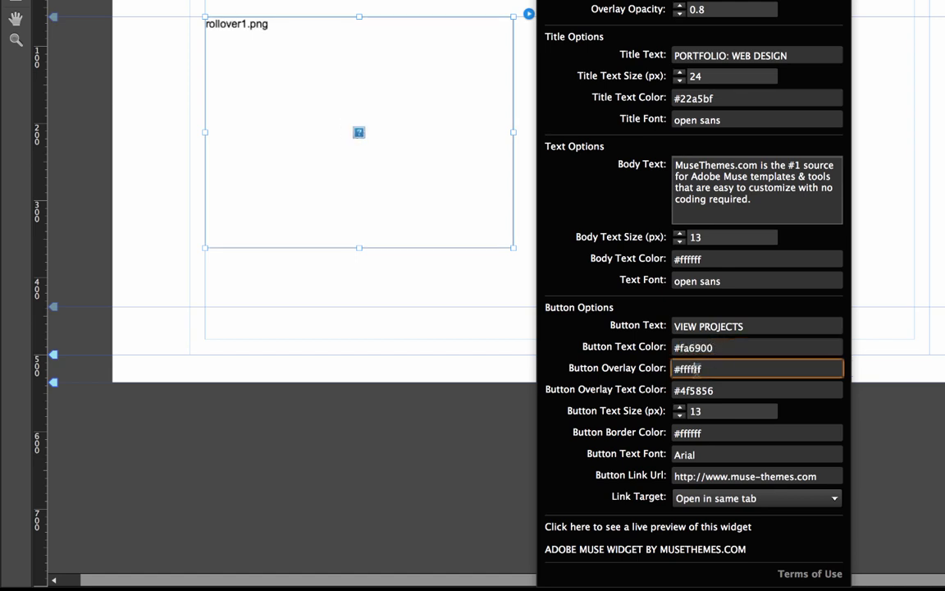
left_click_drag(716, 368, 680, 368)
type("000000")
key("Tab")
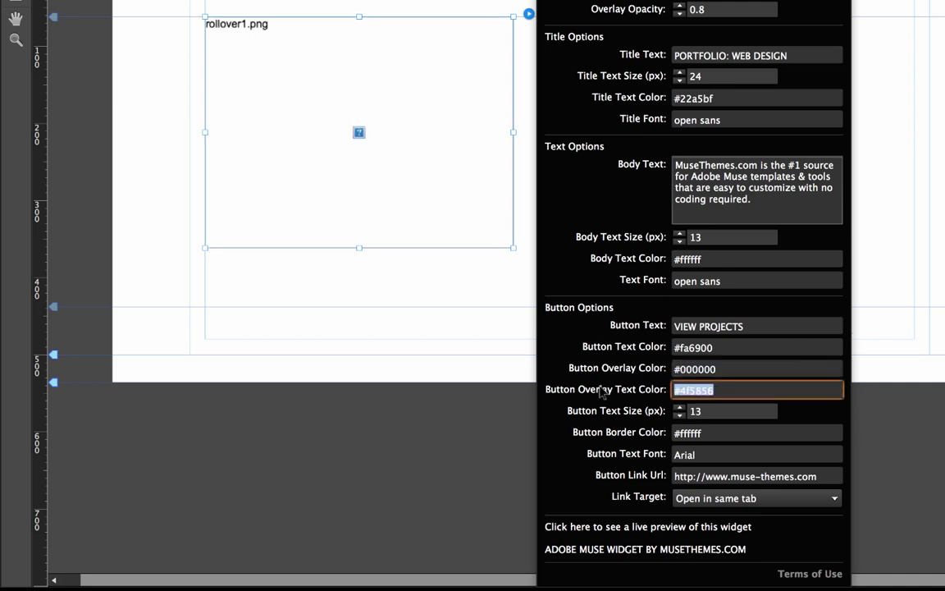
key("Right")
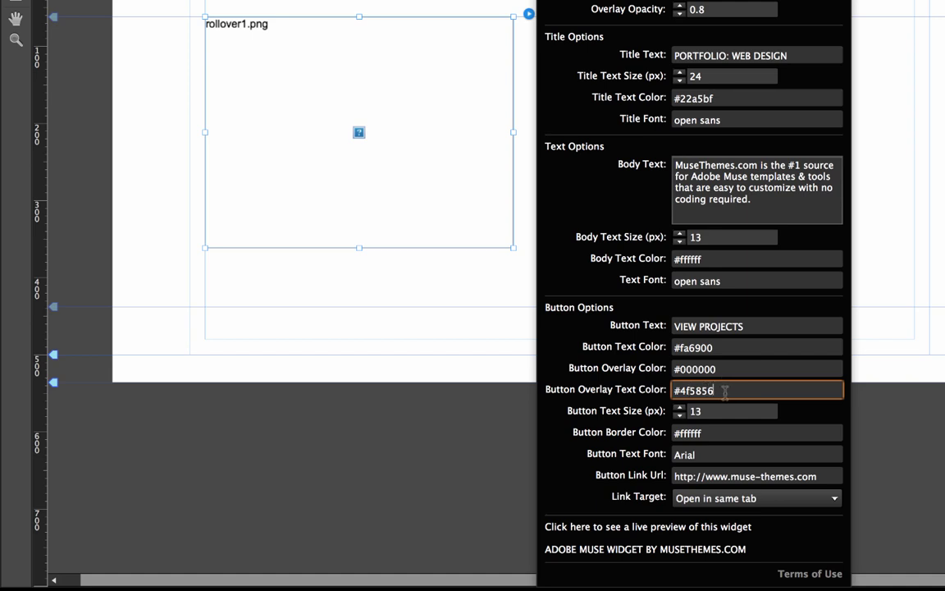
triple_click(725, 390)
type("#22a5bf")
- Set button text size 14, border colour #fa6900 and button font open sans
triple_click(691, 411)
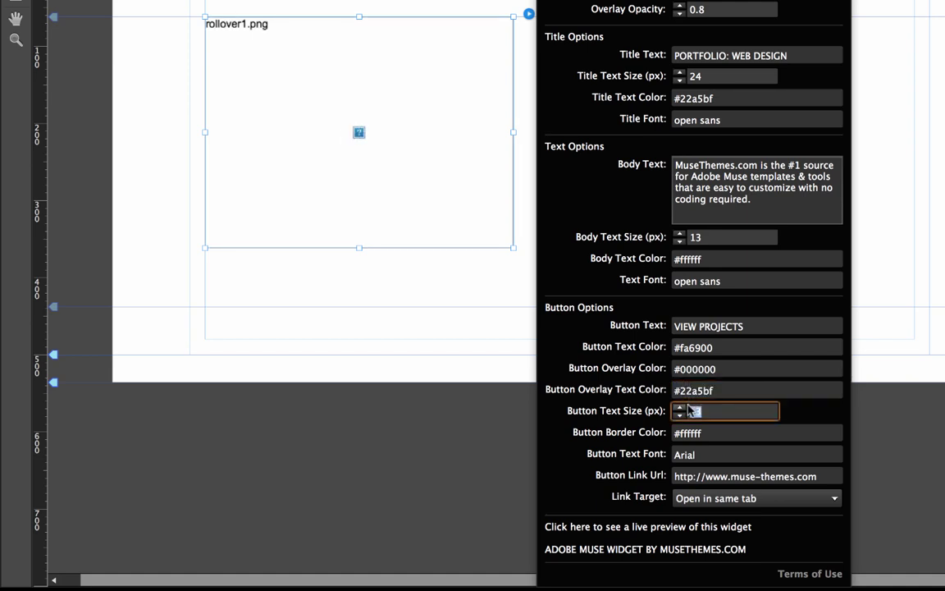
left_click(679, 408)
left_click_drag(704, 434, 683, 433)
type("fa6")
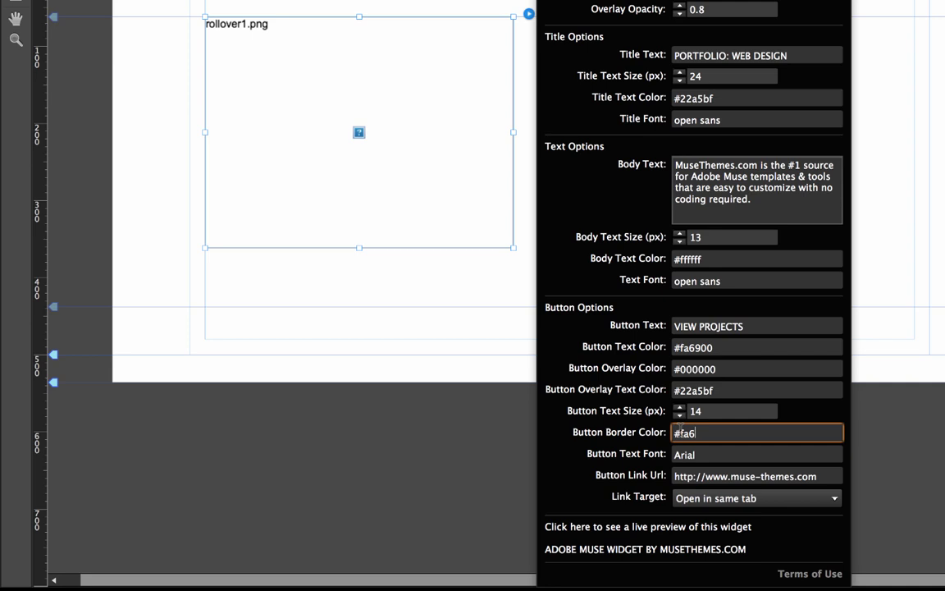
type("900")
key("Tab")
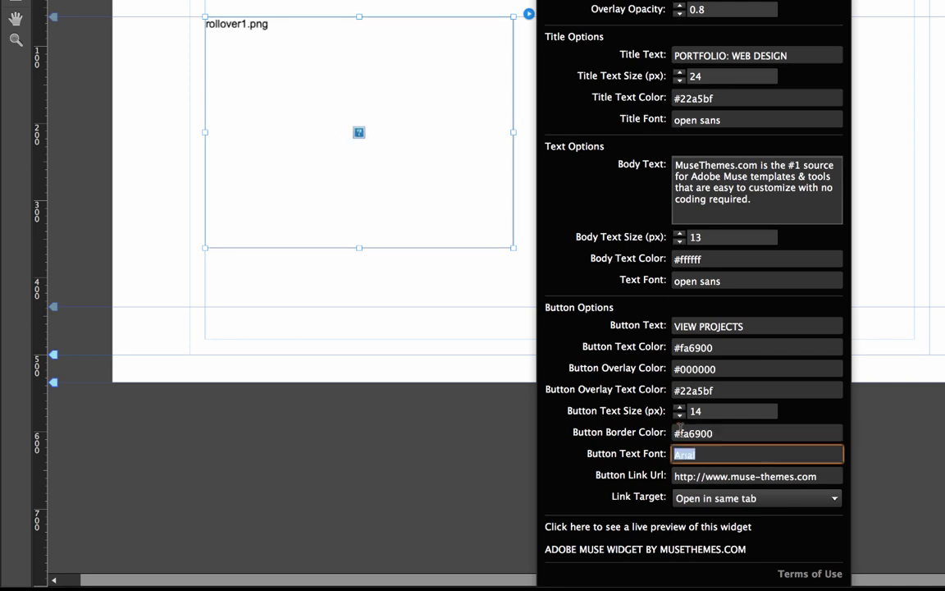
type("open sans")
key("Tab")
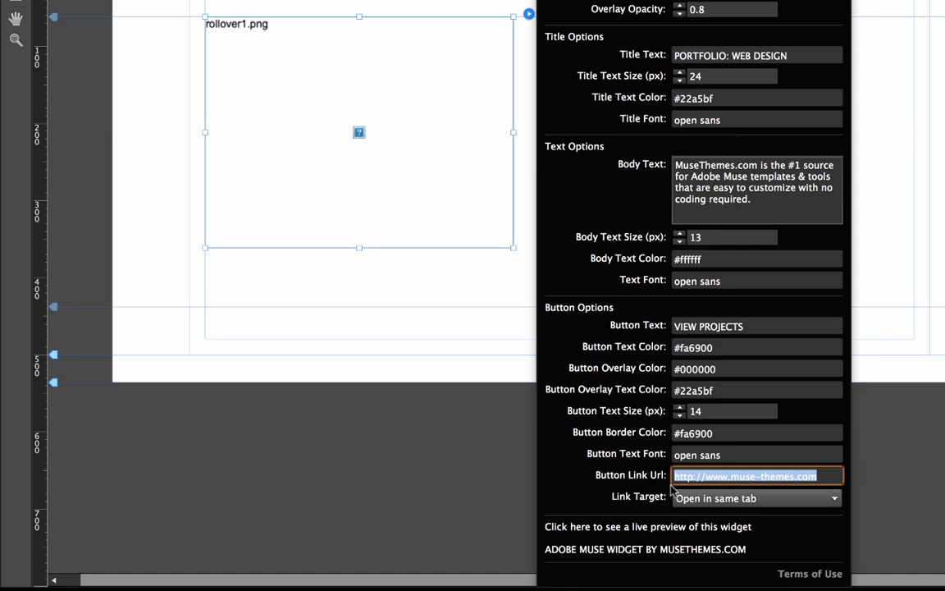
- Replace the Button Link Url with about.html
left_click(738, 476)
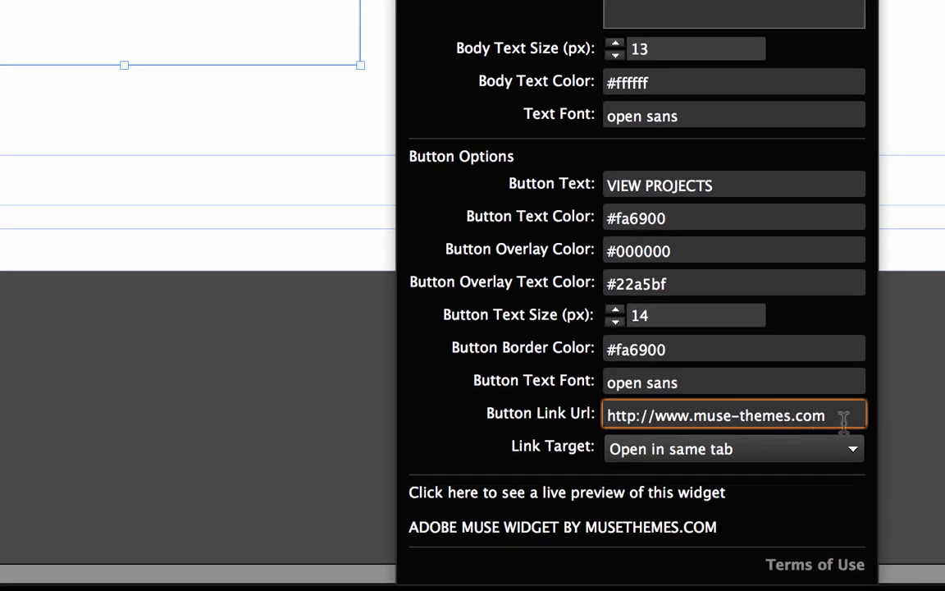
left_click_drag(841, 416, 590, 386)
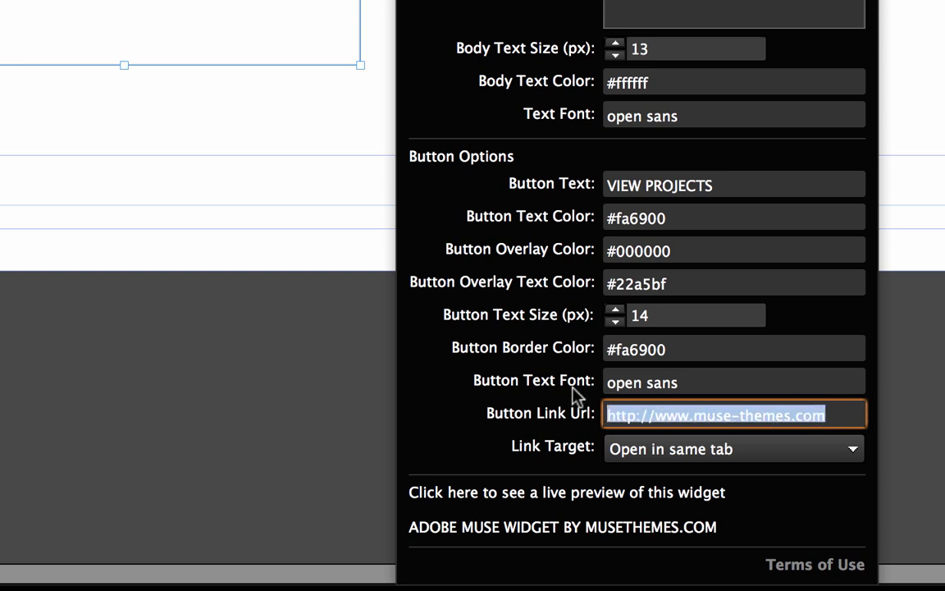
type("about.html")
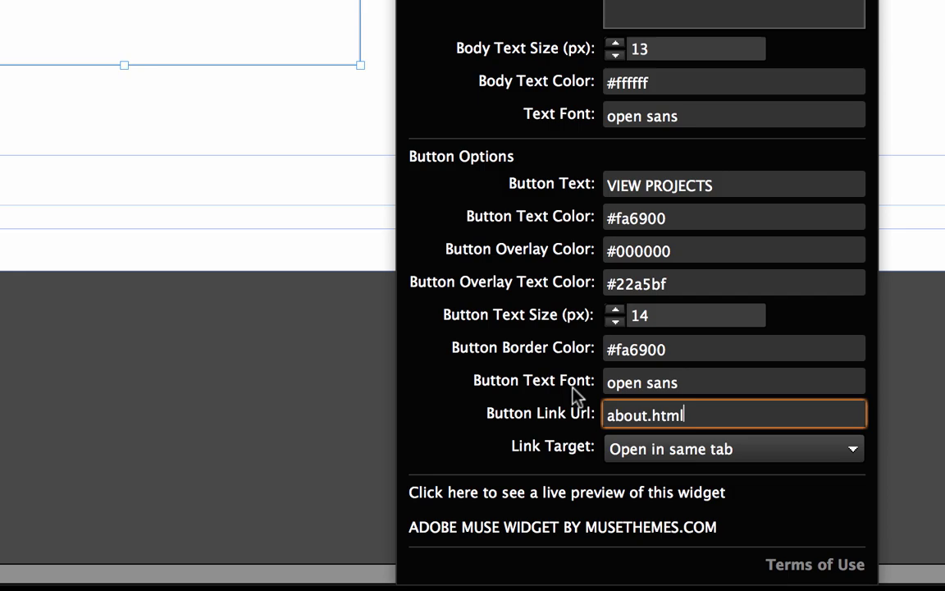
key("Return")
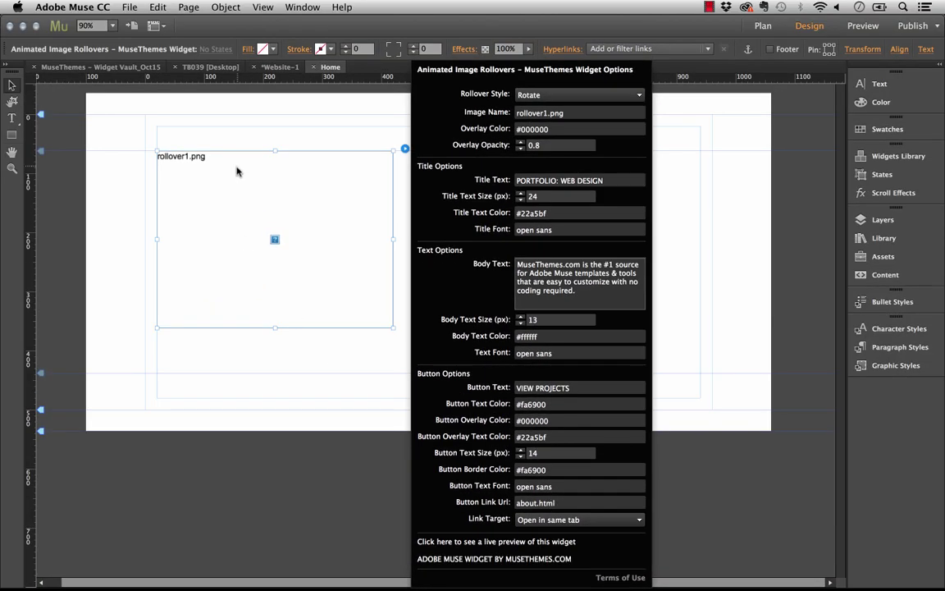
- In Plan view, add a new page named 'about' to the right of Home
left_click(208, 117)
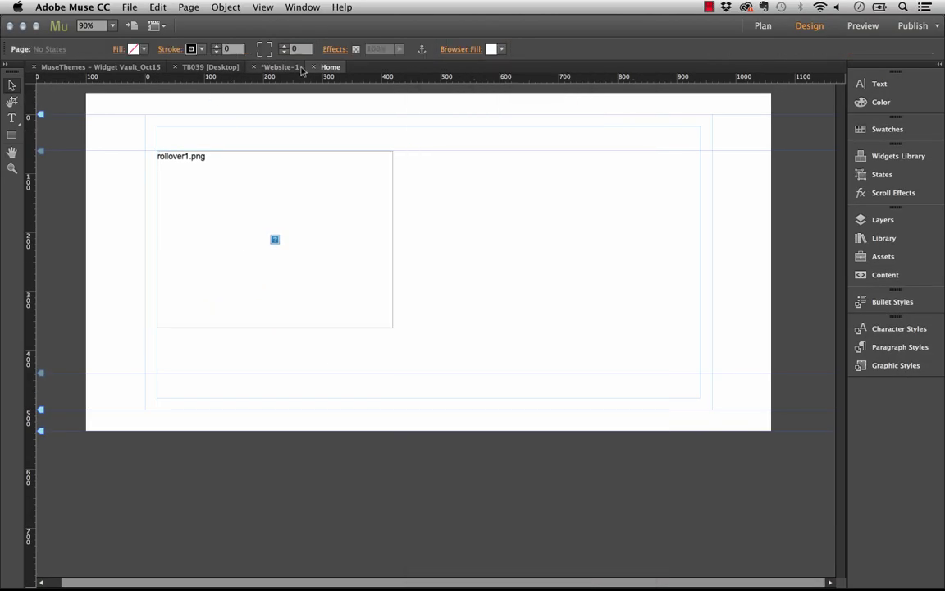
left_click(279, 66)
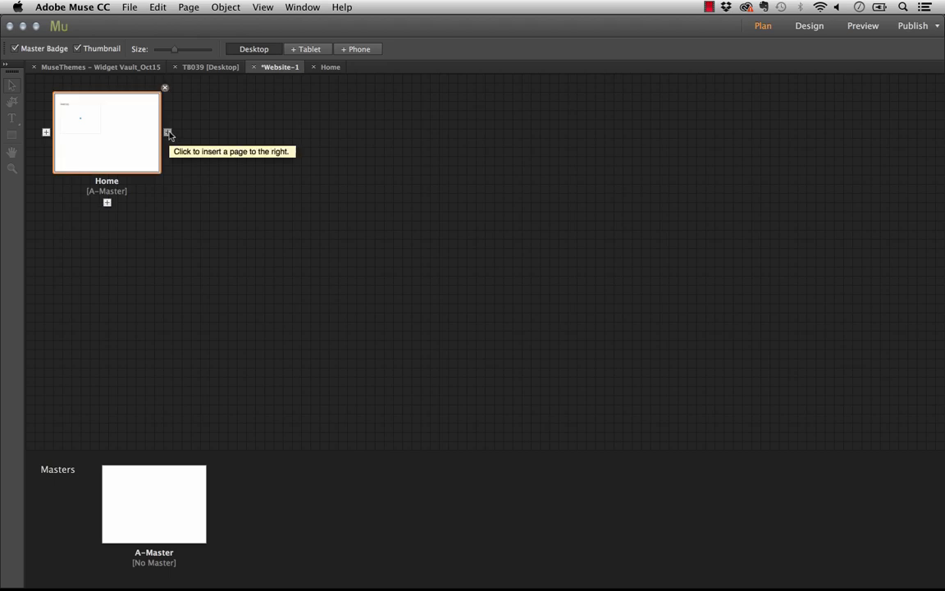
left_click(167, 131)
type("about")
key("Return")
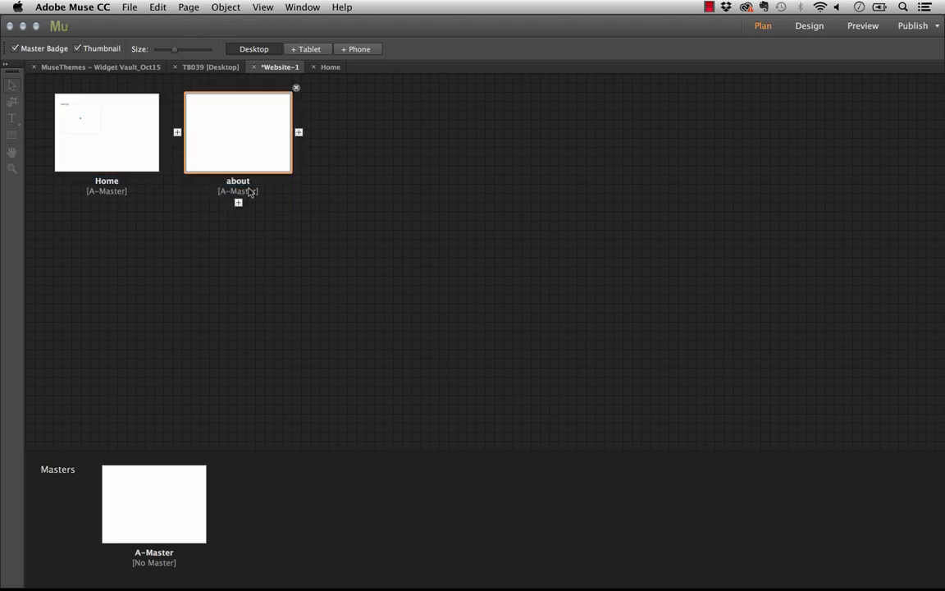
- Return to the Home page and preview the whole site in the browser
double_click(142, 117)
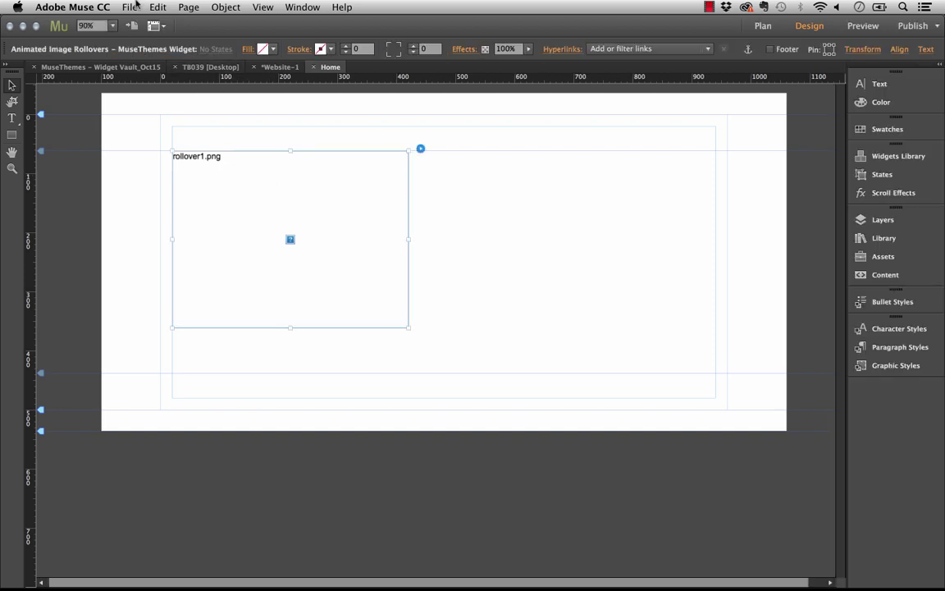
left_click(420, 148)
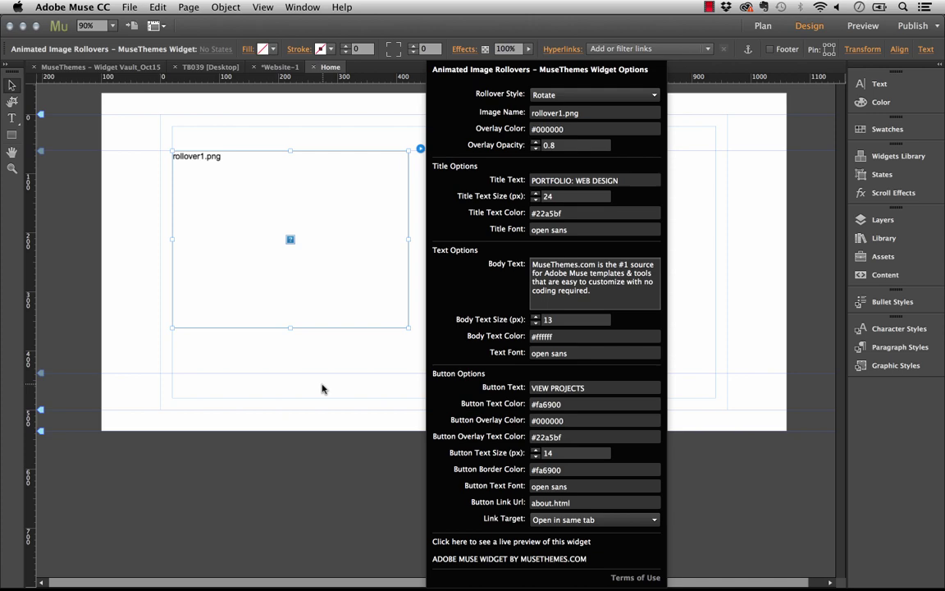
left_click(290, 316)
left_click(129, 6)
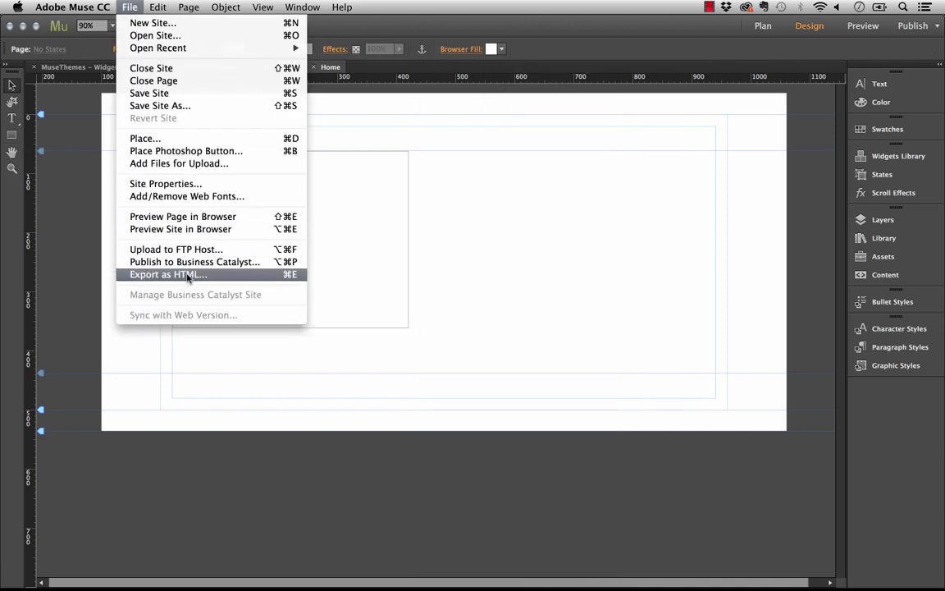
left_click(184, 228)
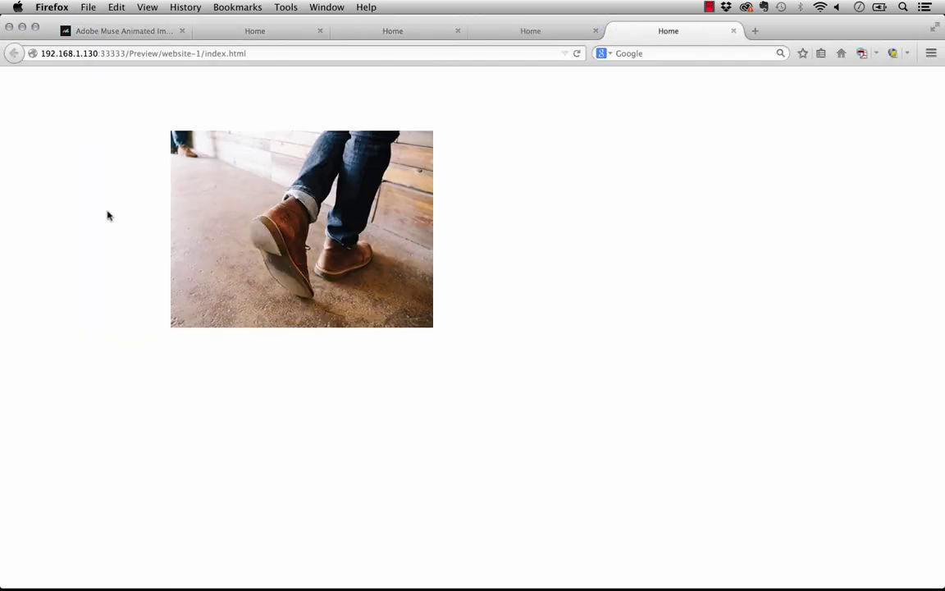
- Show the rollover overlay with PORTFOLIO: WEB DESIGN and VIEW PROJECTS on the previewed photo
mouse_move(321, 226)
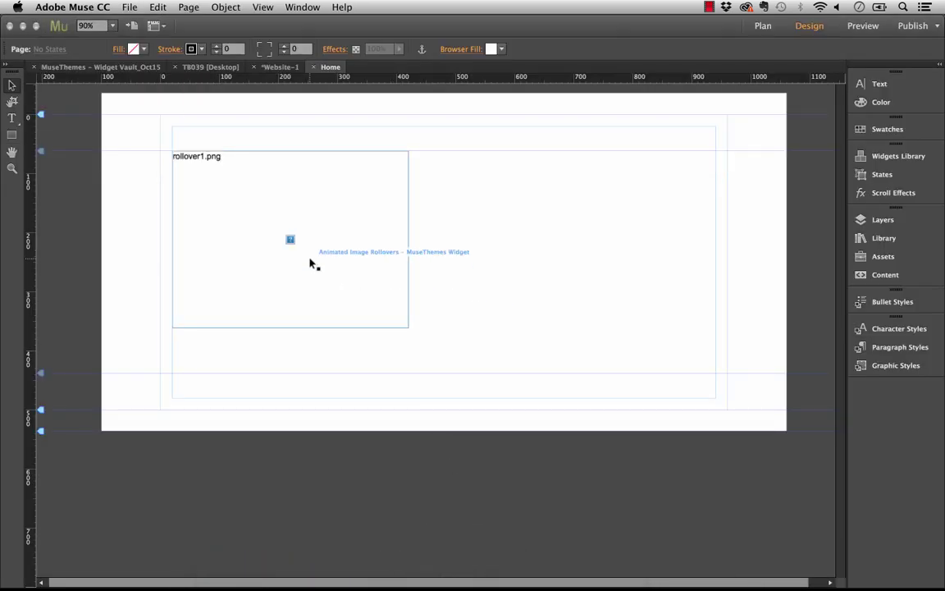
left_click(311, 262)
left_click(420, 149)
left_click(568, 502)
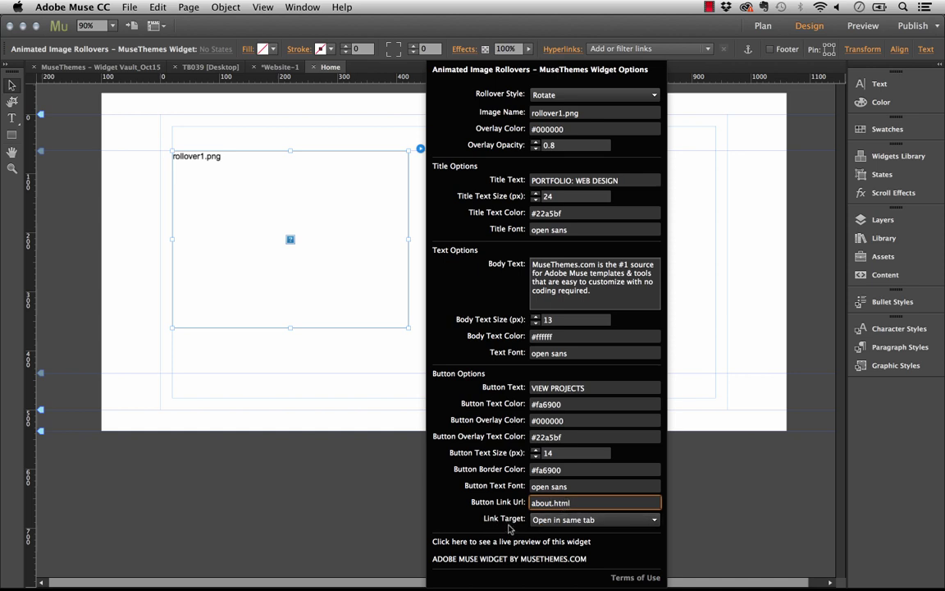
left_click(554, 522)
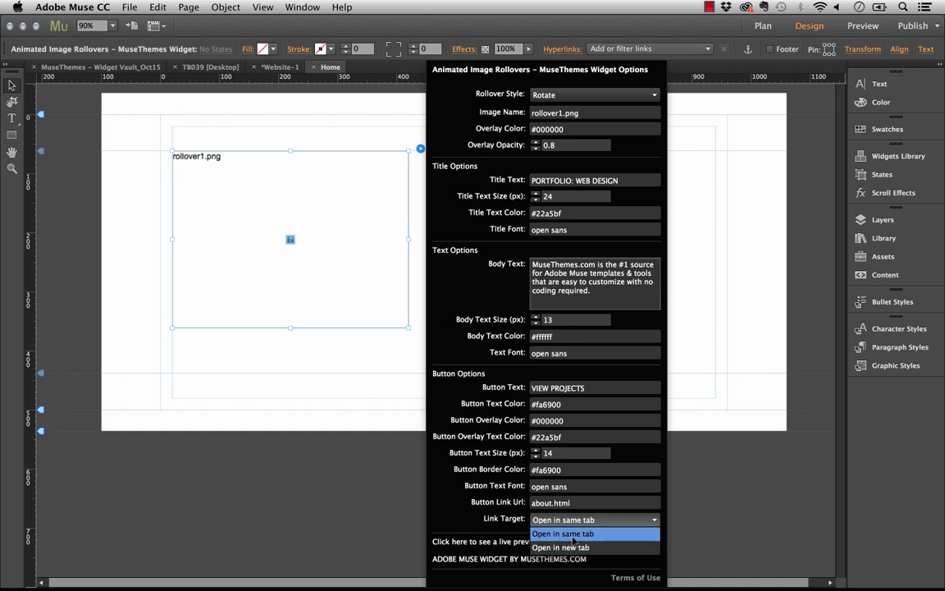
left_click(564, 534)
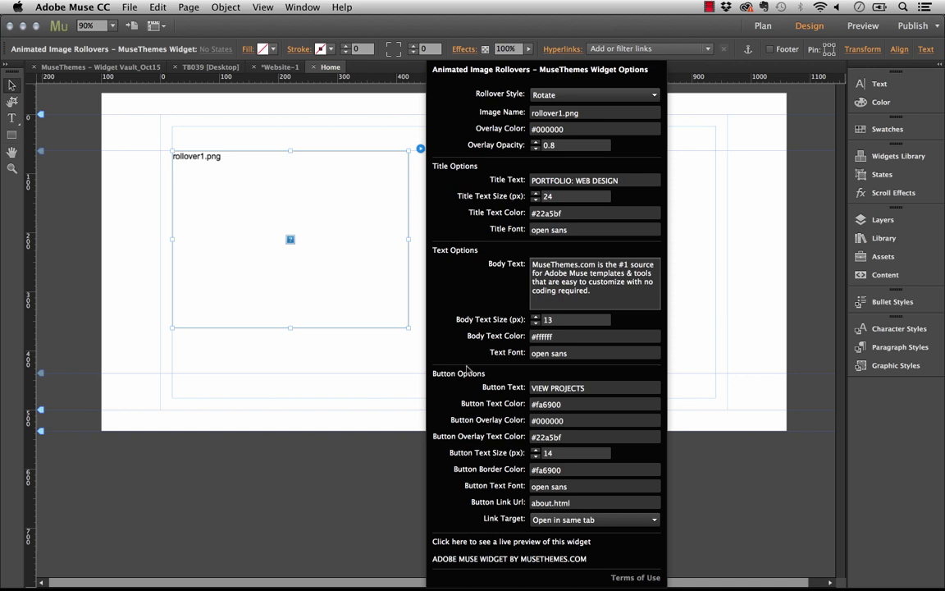
left_click(383, 233)
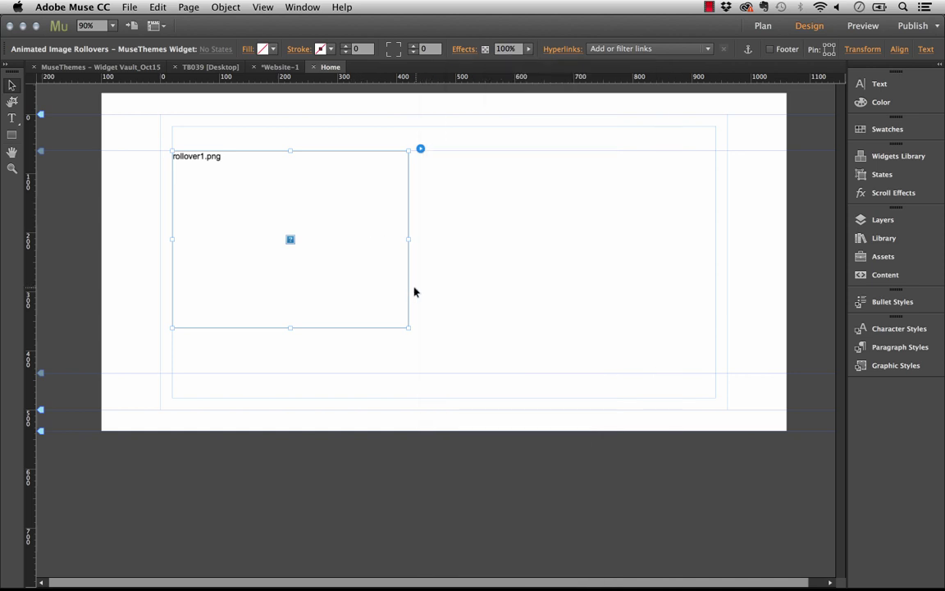
- Shrink the rollover widget frame, moving it right and down, then deselect it
left_click_drag(378, 320, 399, 300)
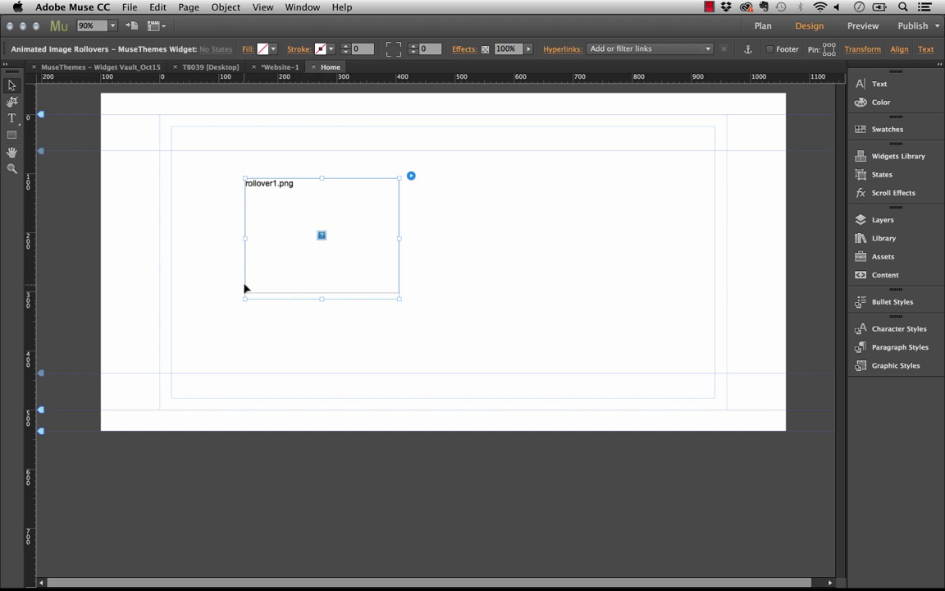
left_click(434, 280)
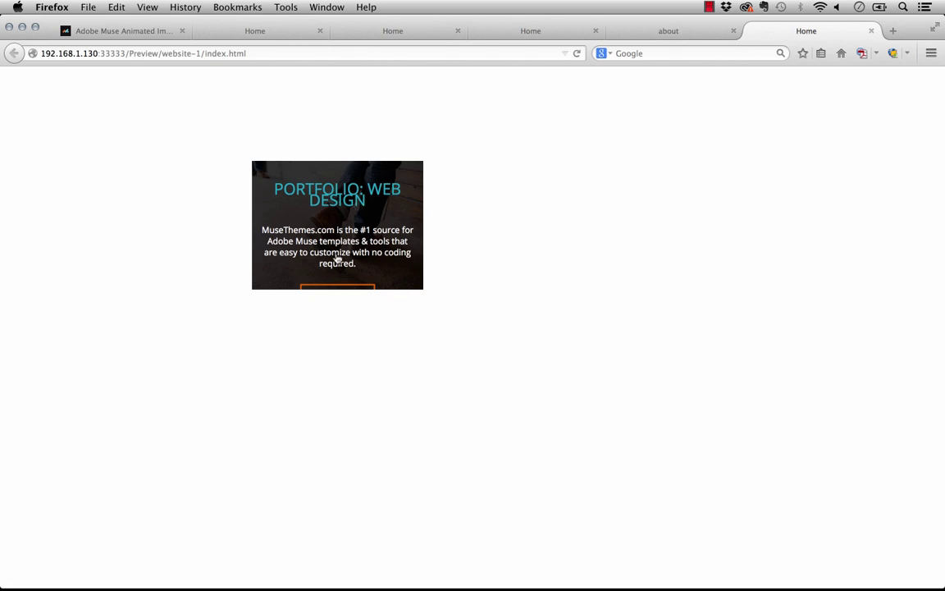
- Set the rollover widget's Title Text Size to 18 and Body Text Size to 12
left_click(430, 579)
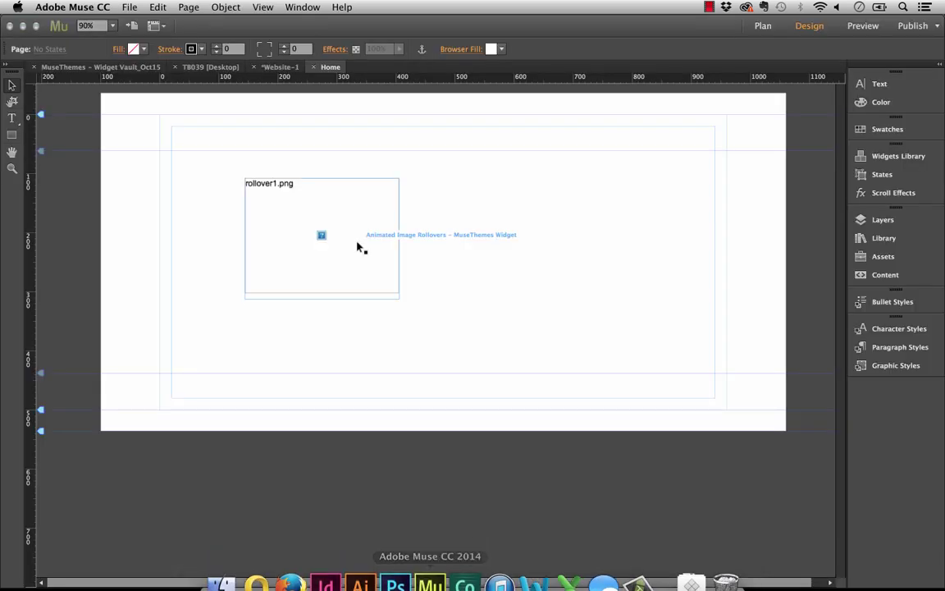
left_click(359, 248)
left_click(411, 176)
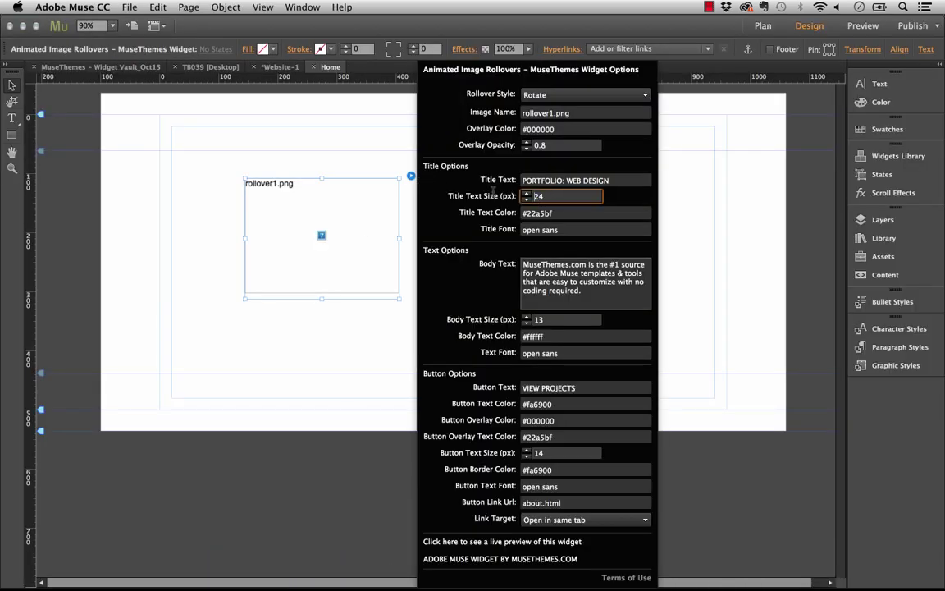
left_click(527, 199)
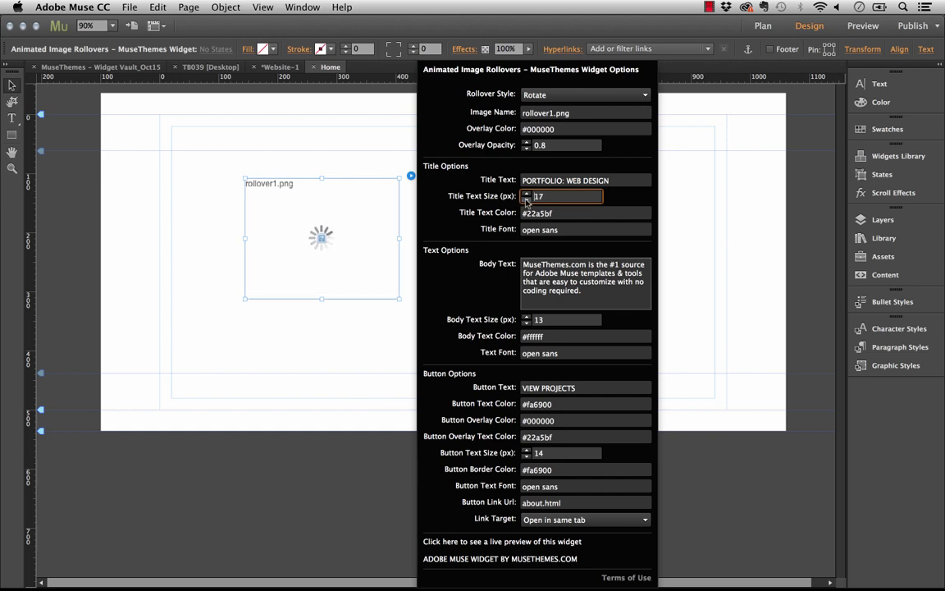
left_click(527, 193)
left_click(526, 322)
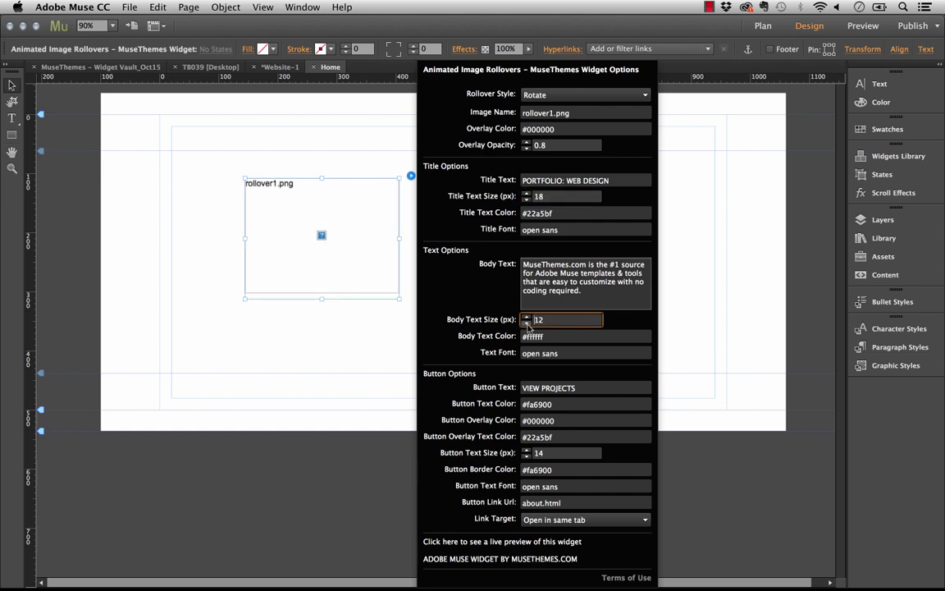
left_click(203, 143)
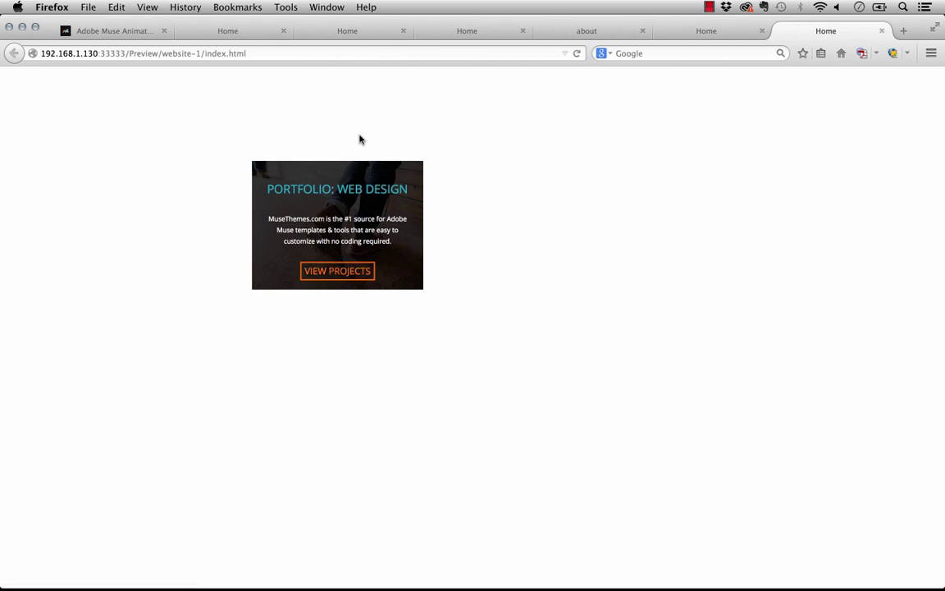
- Switch to the Firefox tab showing the Widget Vault Animated Image Rollovers page
left_click(110, 32)
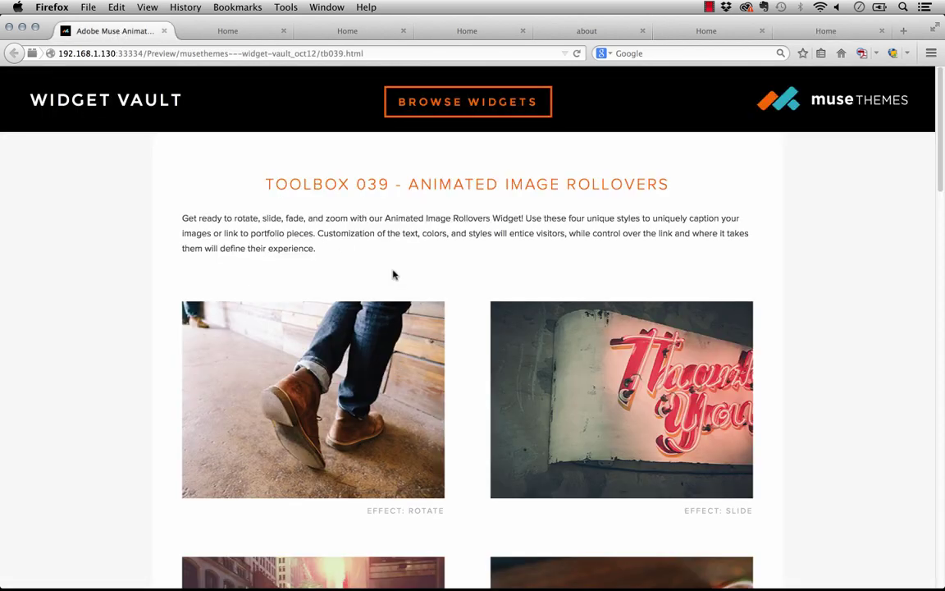